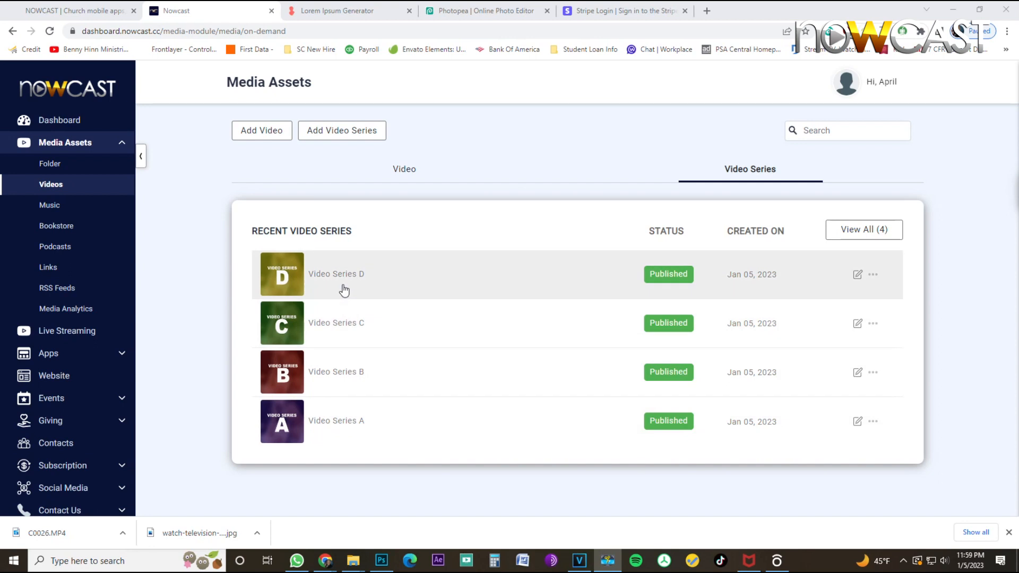
- Create a new media folder titled "Video On Demand"
left_click(62, 164)
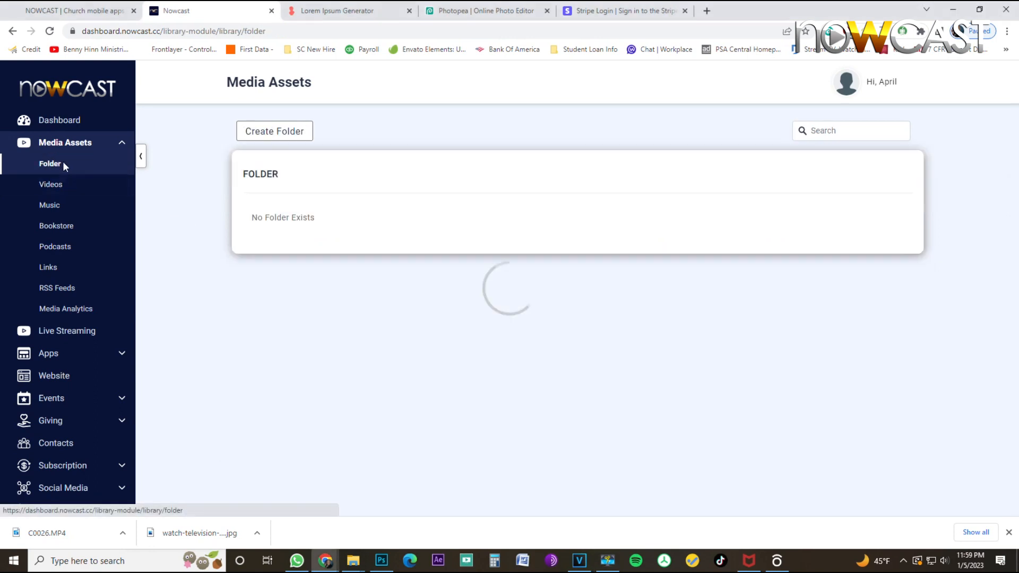
left_click(291, 137)
left_click(282, 177)
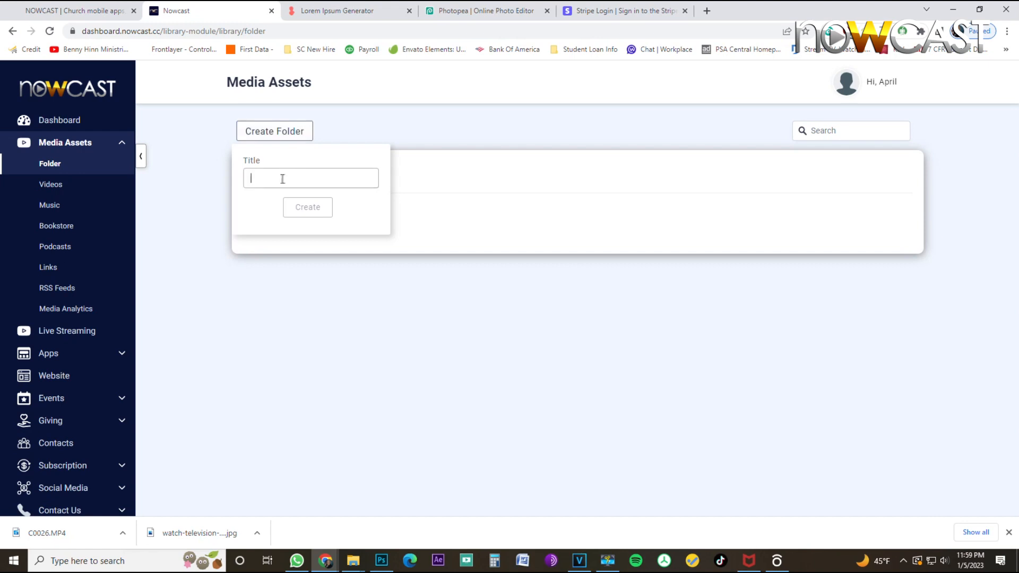
type("Video On Demand")
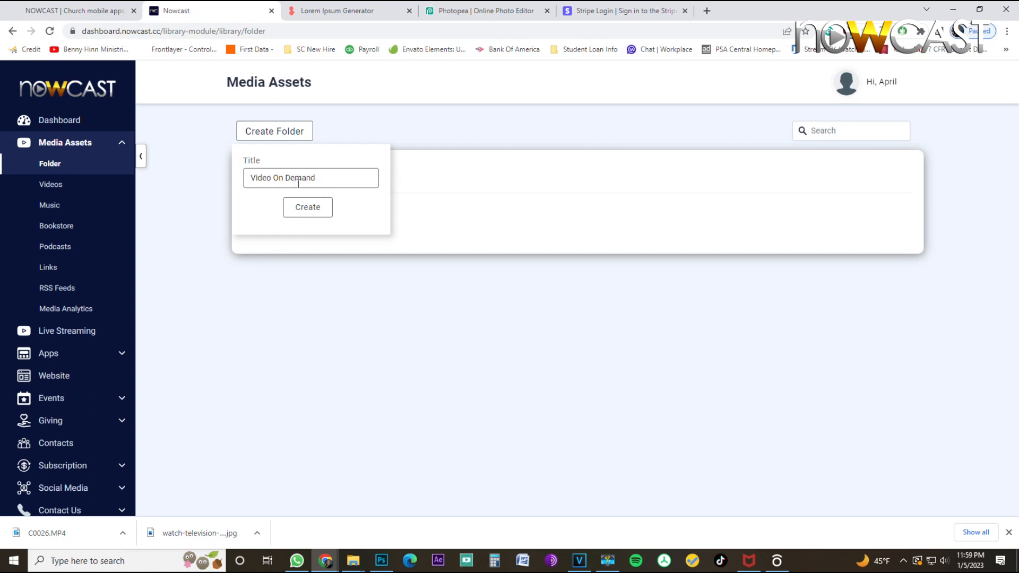
left_click(309, 208)
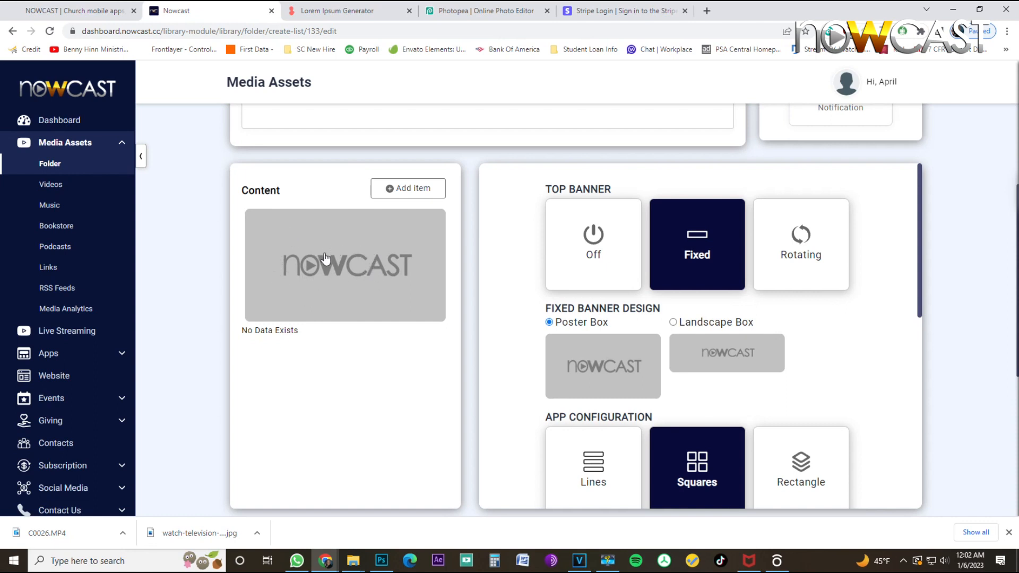
- Toggle the top banner off and back to Fixed, and choose video as the poster box banner type
left_click(593, 235)
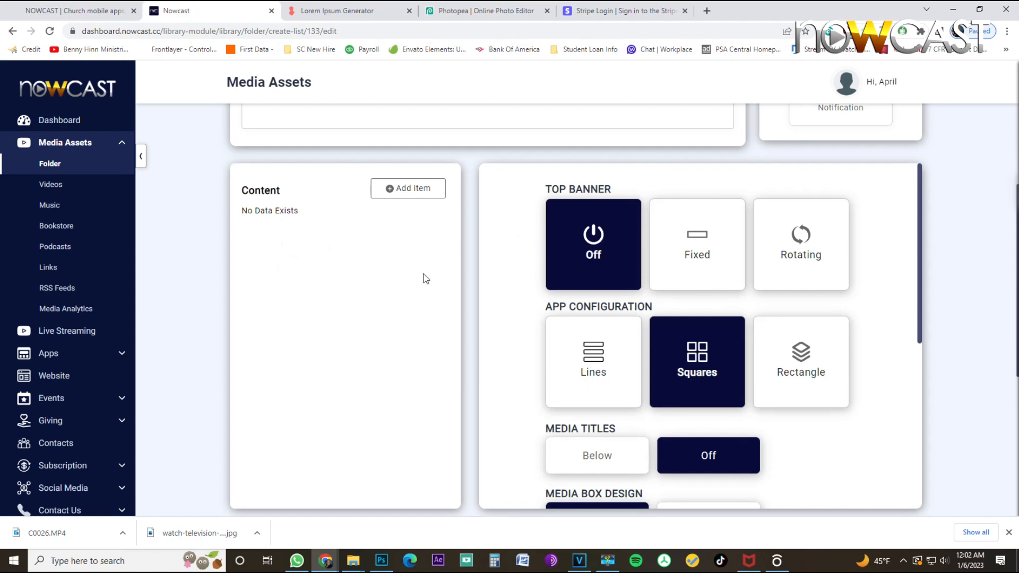
left_click(688, 240)
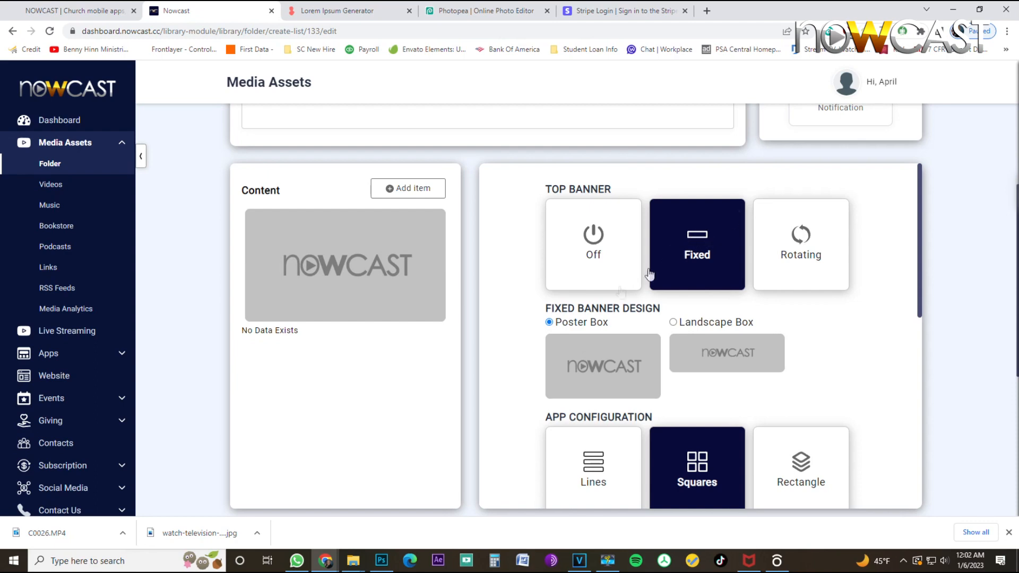
left_click(600, 355)
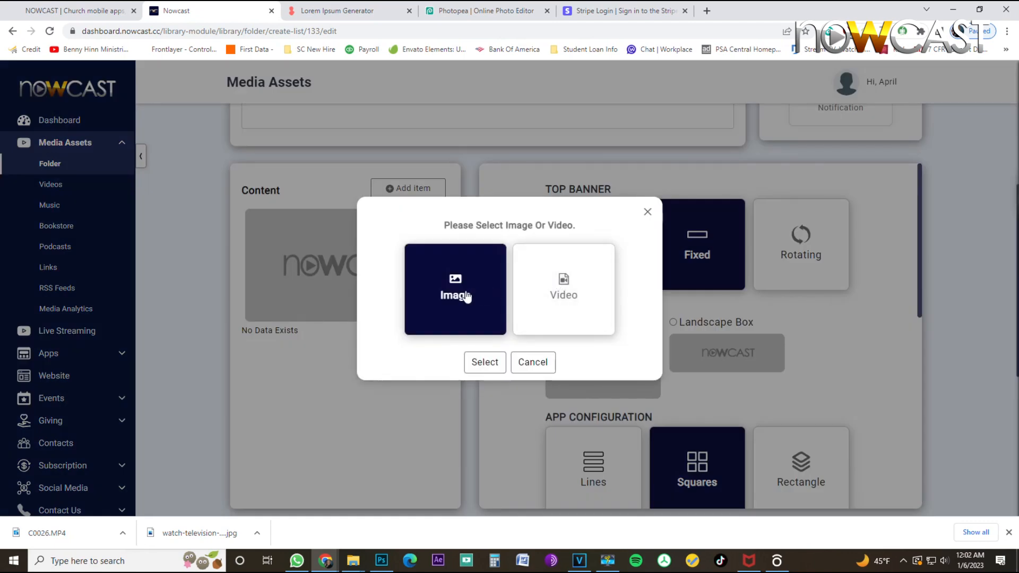
left_click(564, 290)
left_click(484, 362)
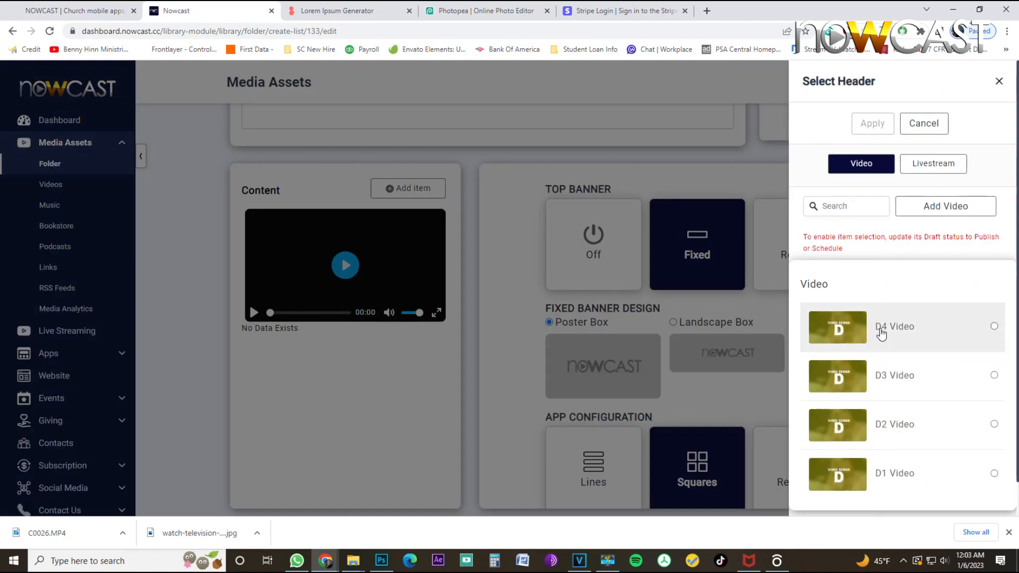
- Browse the available header videos and apply D4 Video as the fixed banner
scroll(880, 331, "down", 1)
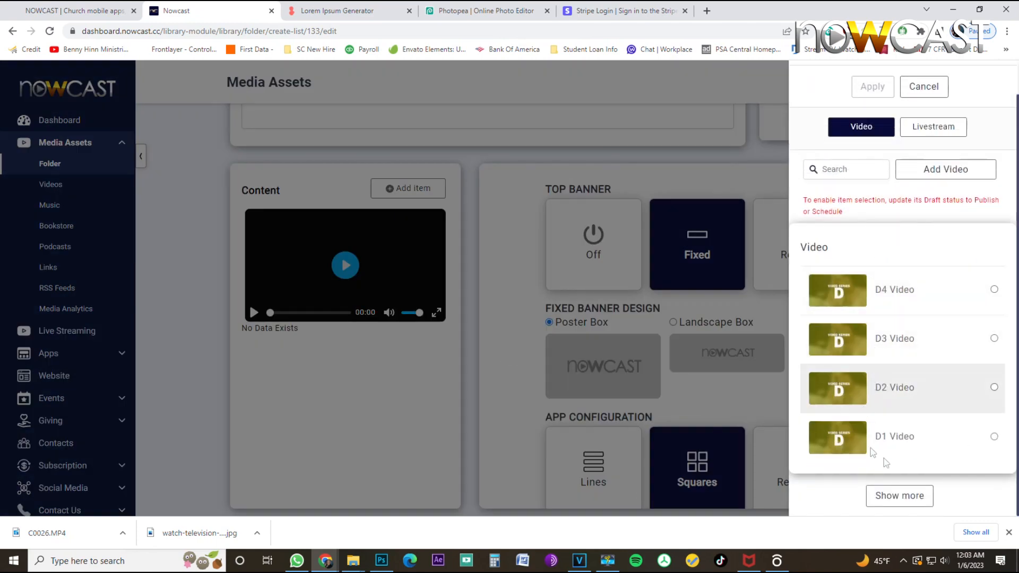
left_click(899, 495)
scroll(926, 428, "down", 3)
scroll(926, 428, "down", 5)
scroll(924, 429, "up", 6)
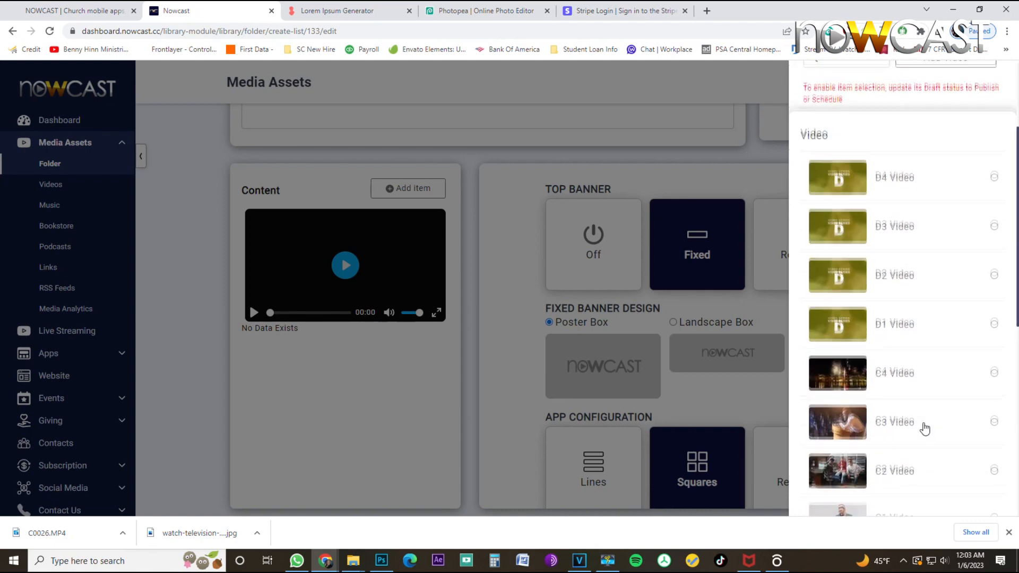
scroll(923, 426, "up", 2)
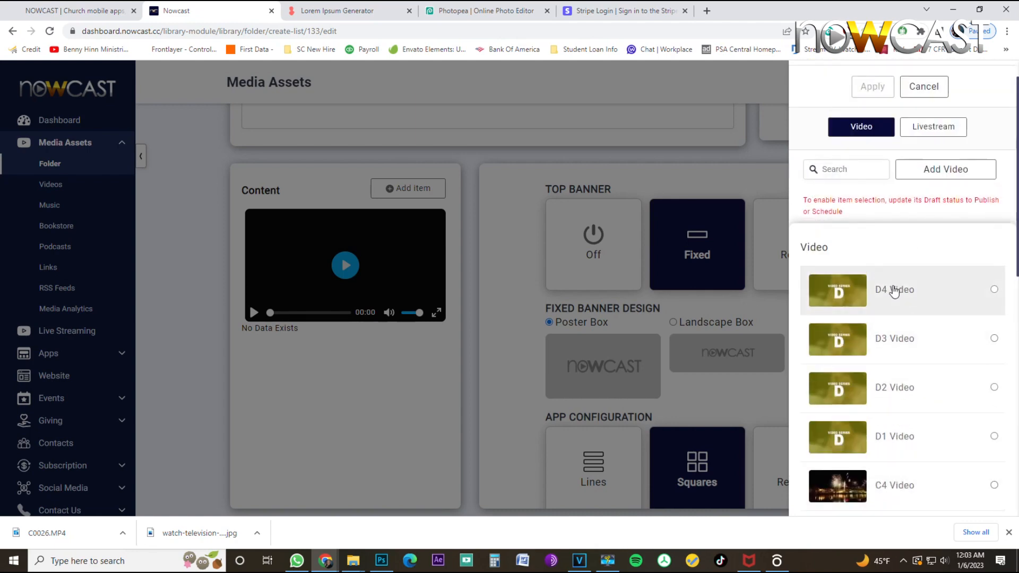
left_click(895, 292)
left_click(873, 86)
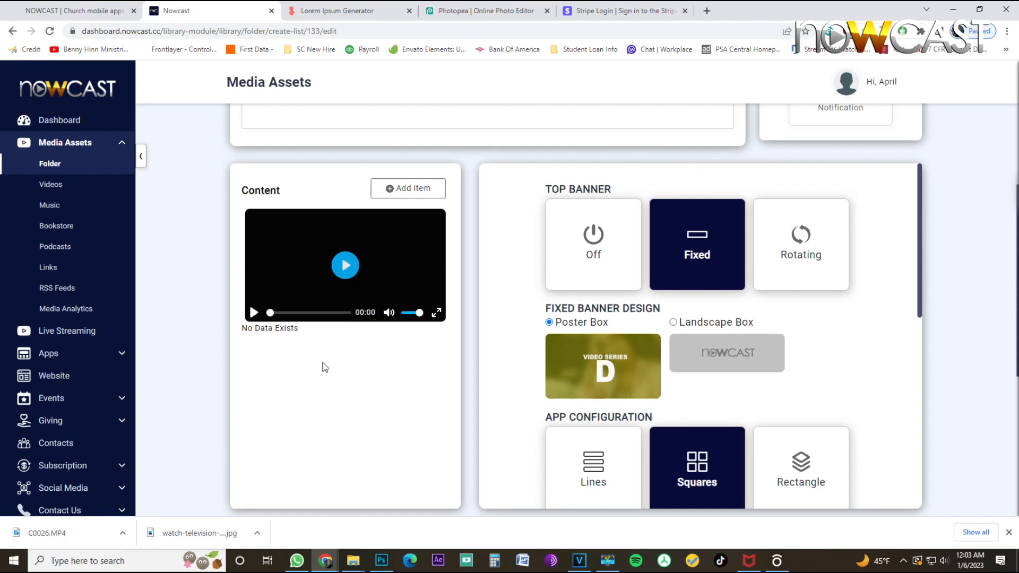
- Save the folder, and play and pause the banner video in the content preview
scroll(223, 375, "down", 5)
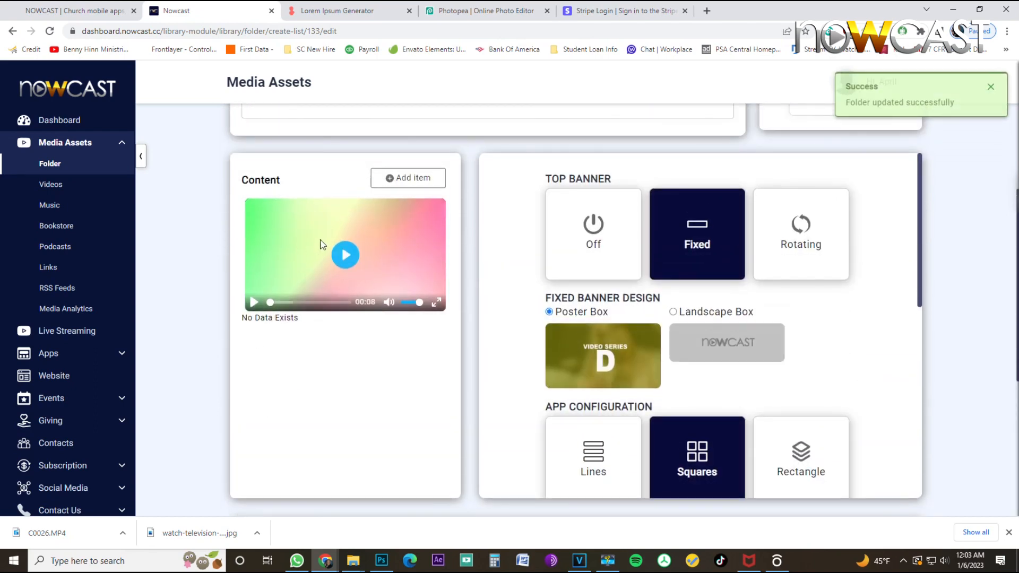
left_click(345, 255)
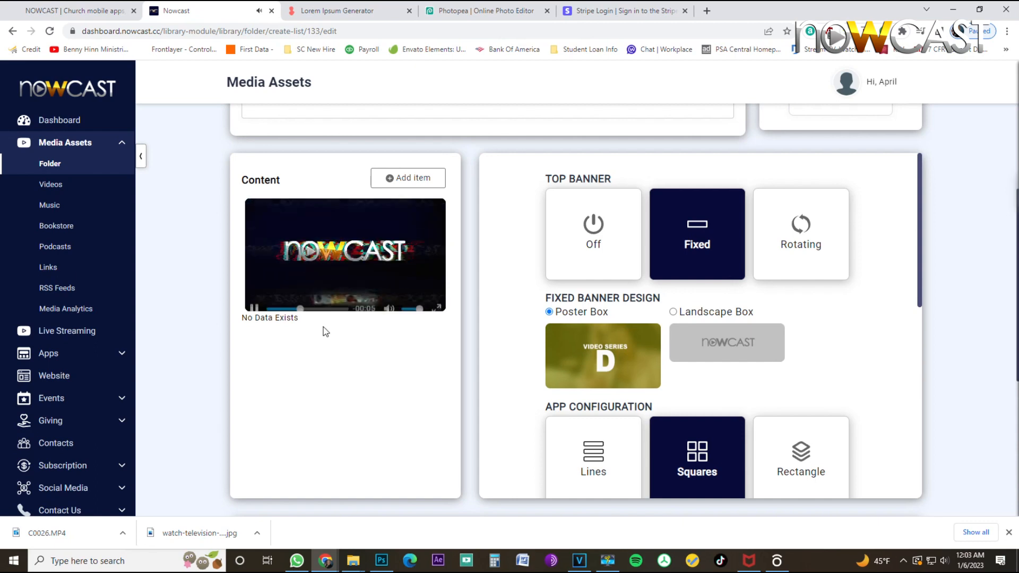
left_click(255, 303)
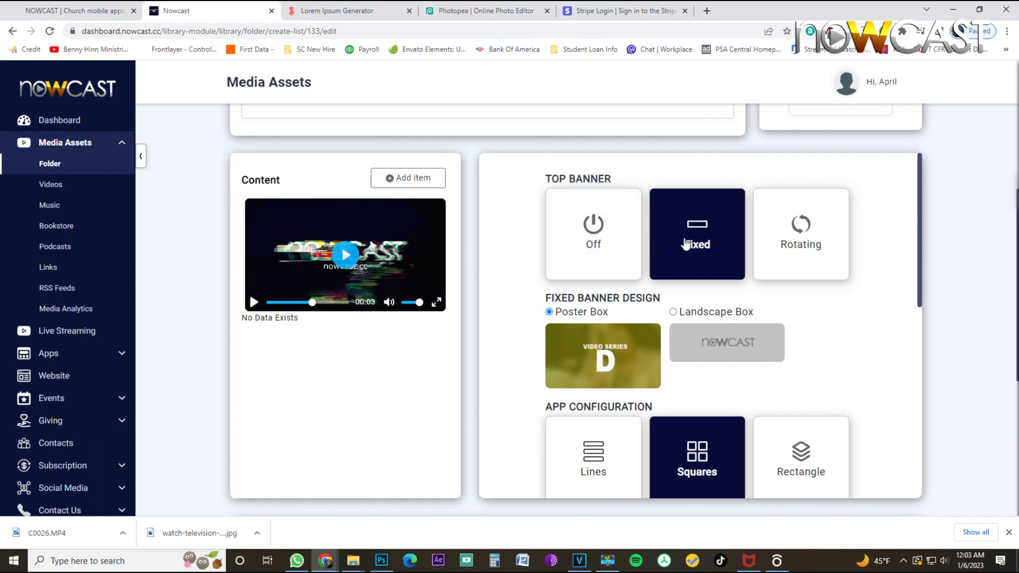
- Replace the poster box banner with an image by uploading VOD.png and applying it from the library
left_click(589, 344)
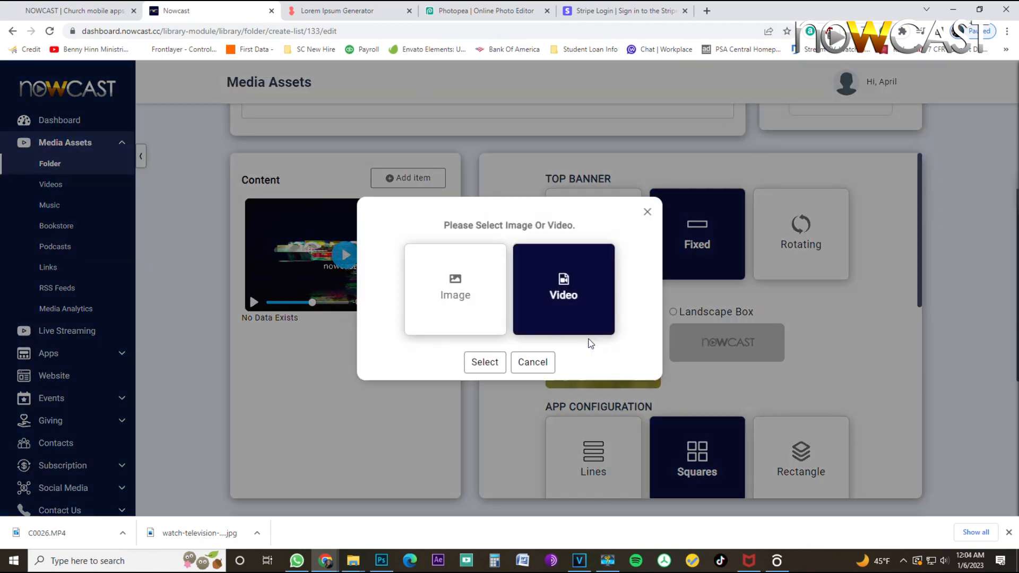
left_click(455, 313)
left_click(478, 361)
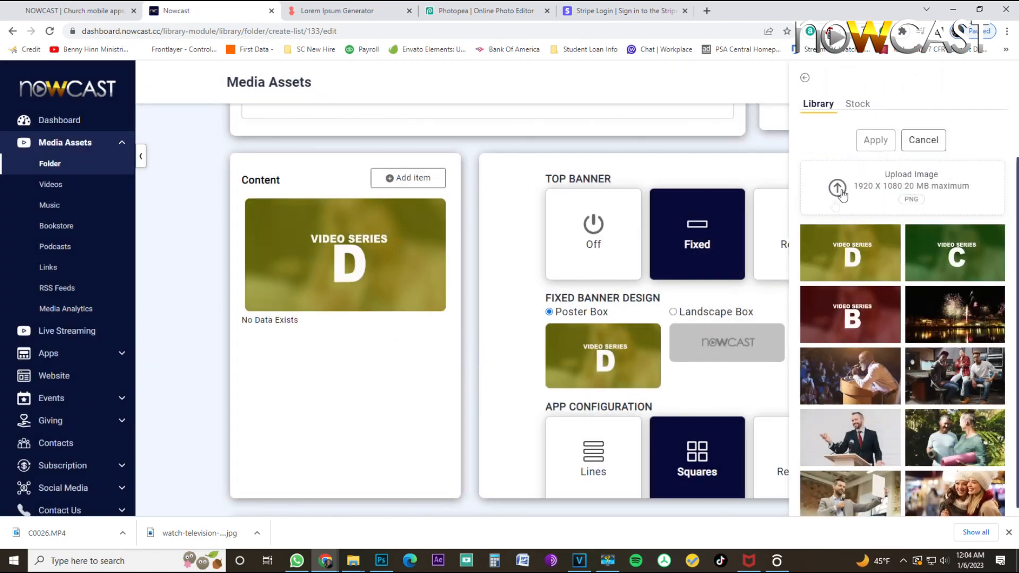
left_click(870, 178)
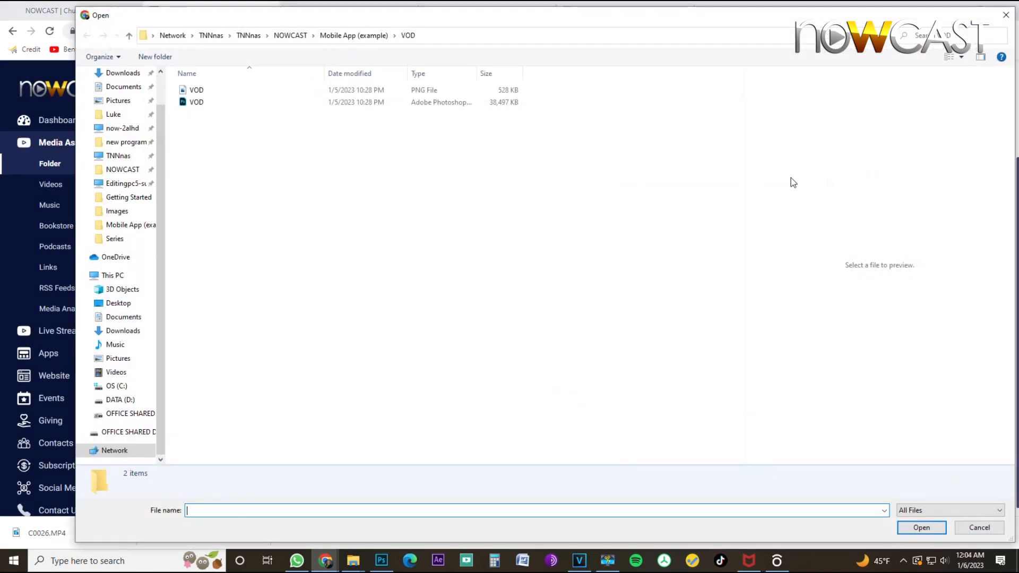
left_click(196, 94)
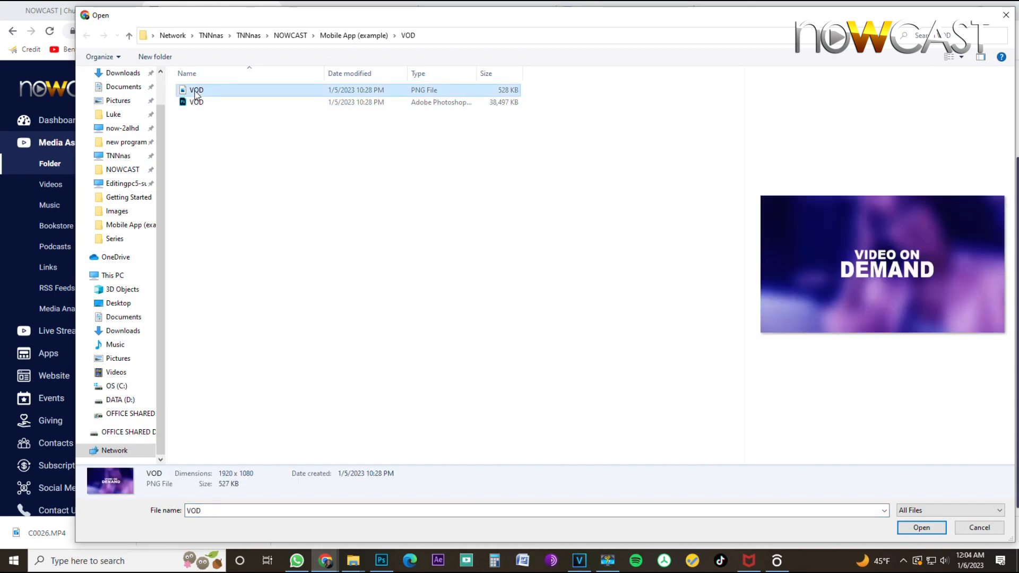
double_click(197, 91)
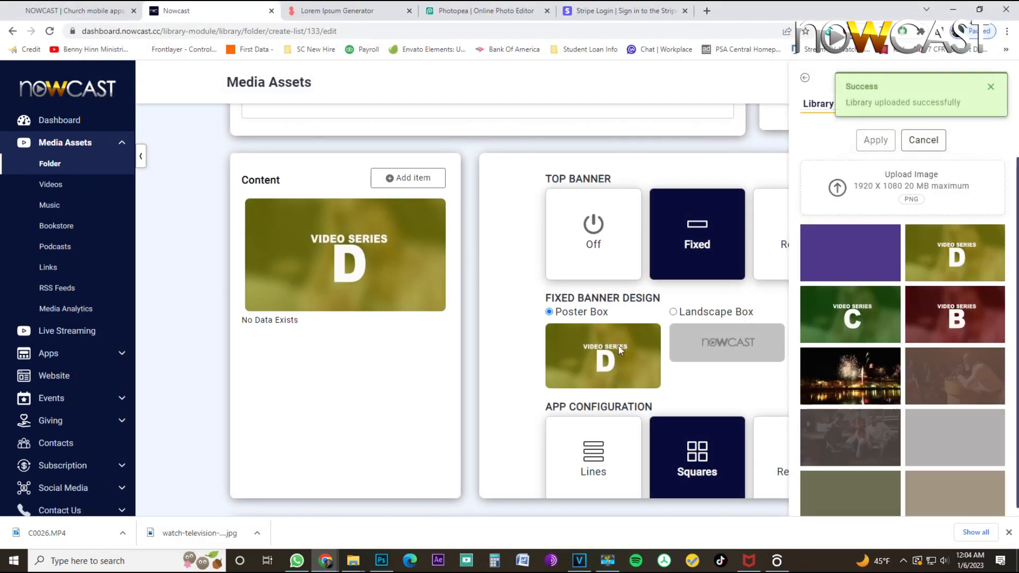
left_click(867, 240)
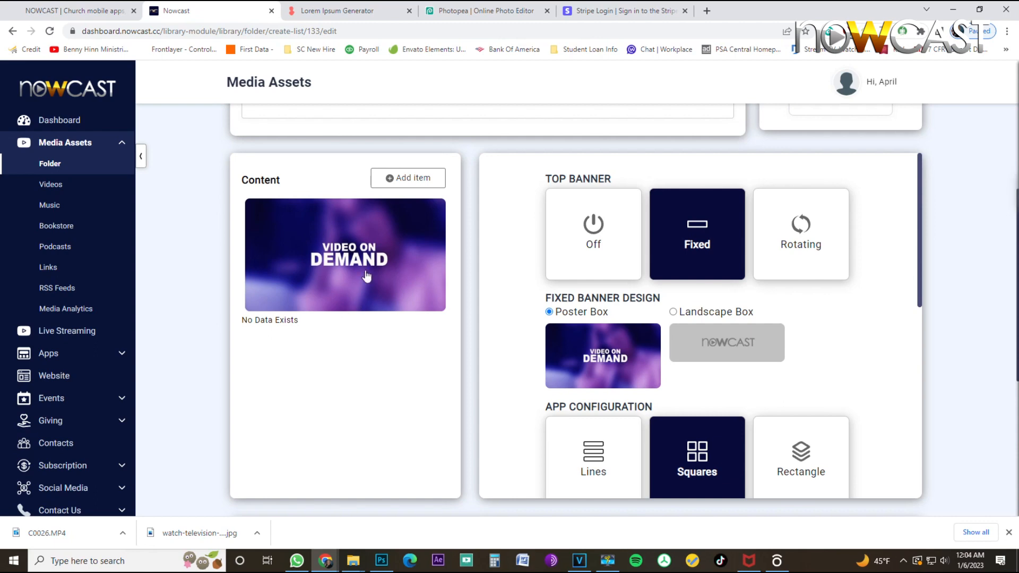
- Add Video Series D, C, B and A to the folder's content
left_click(418, 177)
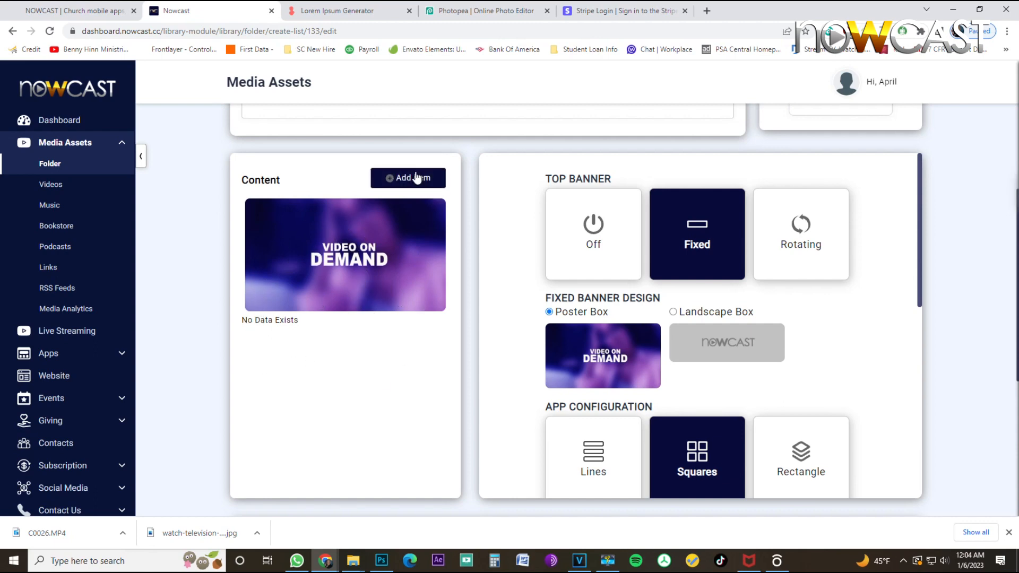
left_click(418, 177)
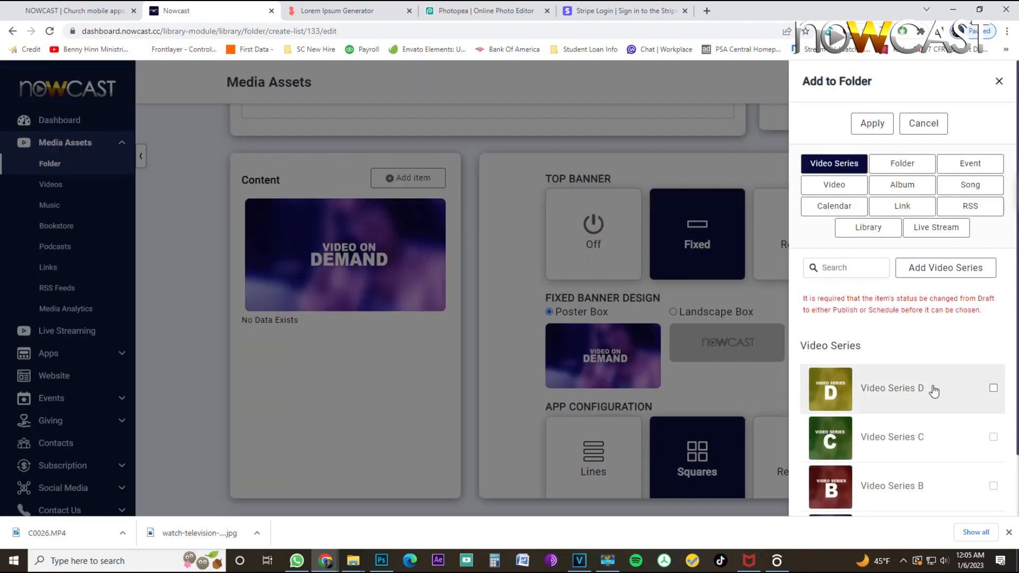
left_click(993, 387)
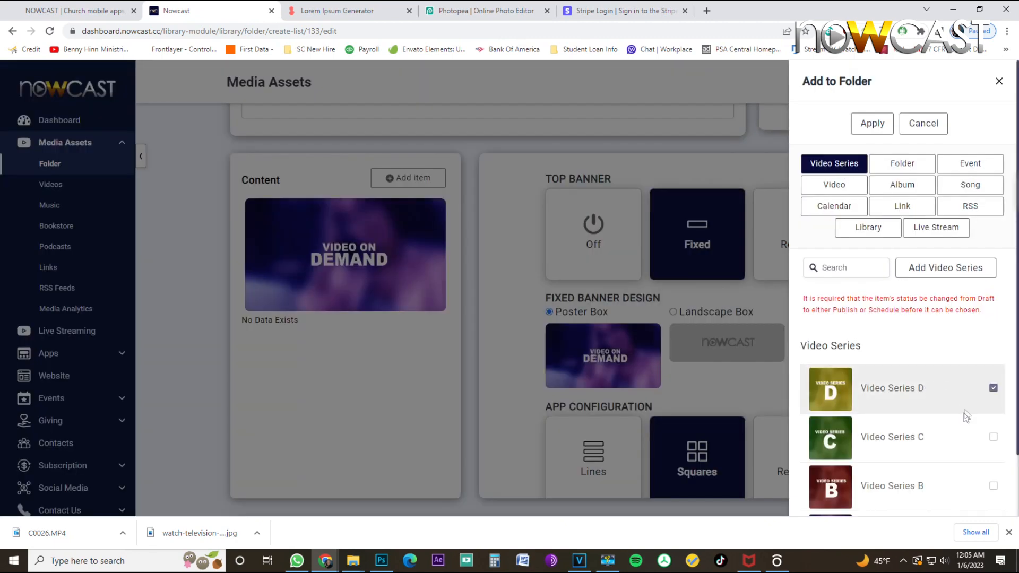
left_click(947, 441)
scroll(947, 441, "down", 1)
left_click(946, 436)
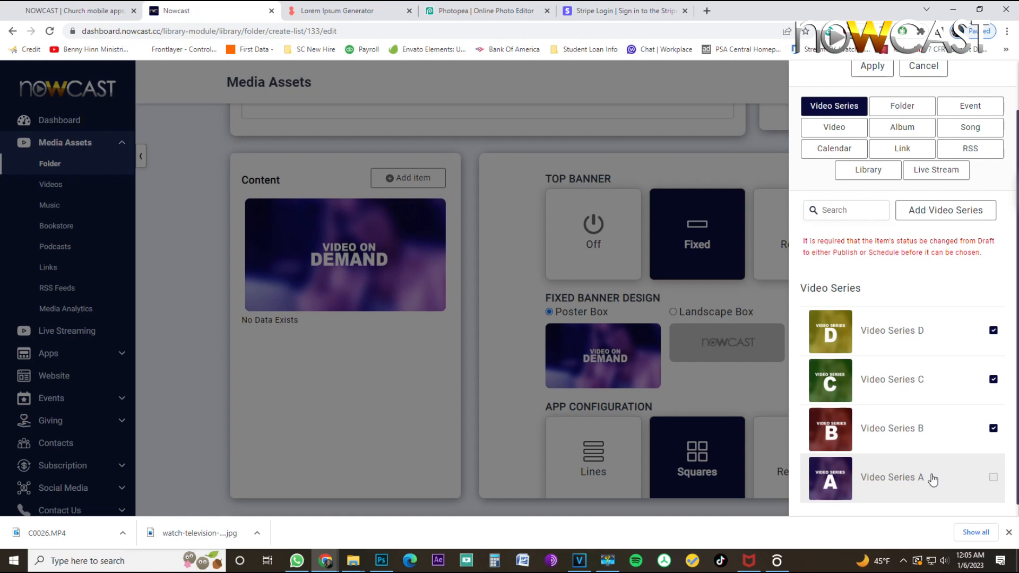
scroll(934, 435, "up", 1)
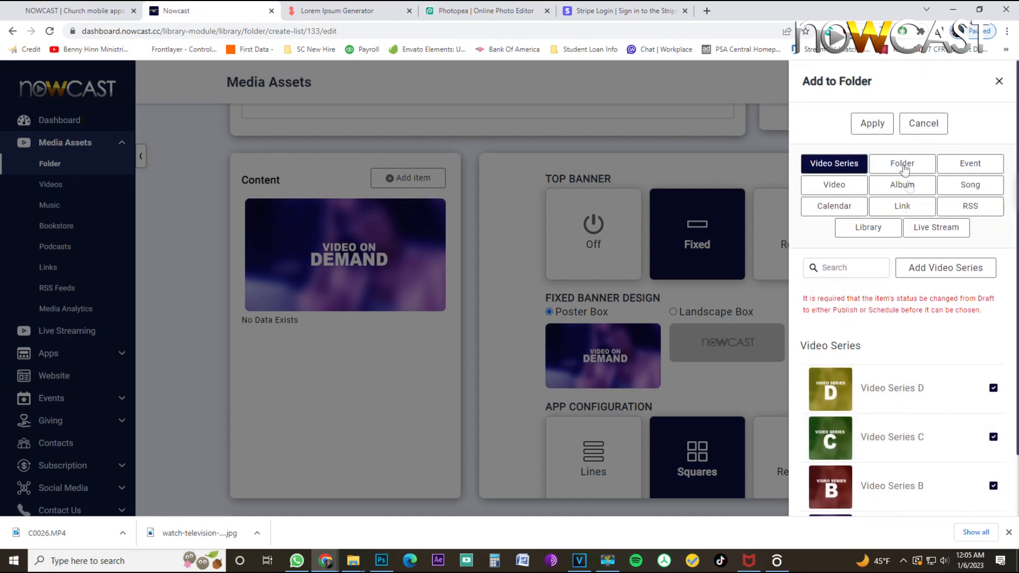
left_click(878, 128)
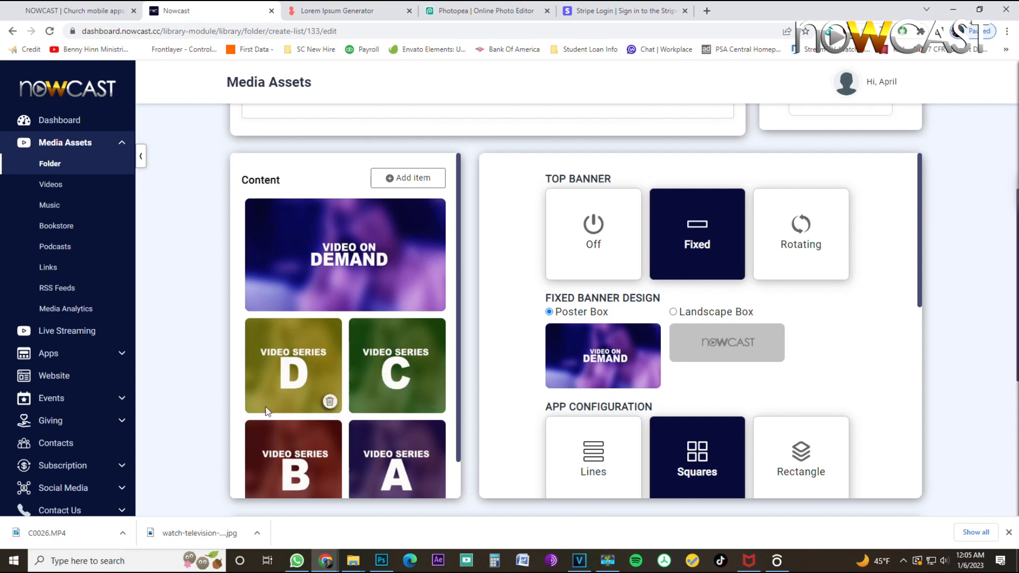
- Save the folder with its banner and video series content
scroll(282, 406, "down", 1)
scroll(282, 406, "down", 1)
scroll(190, 415, "down", 5)
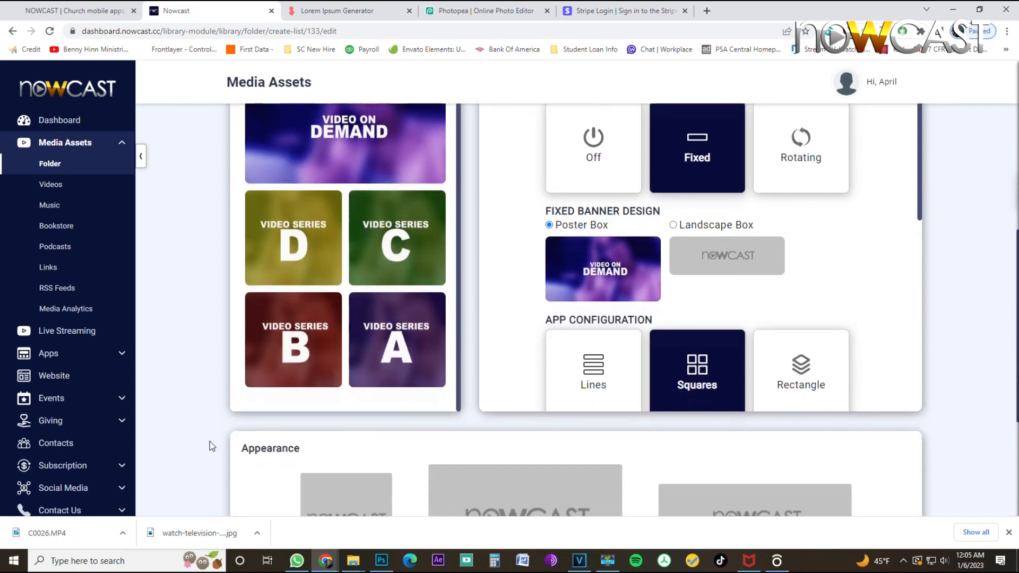
scroll(212, 446, "down", 1)
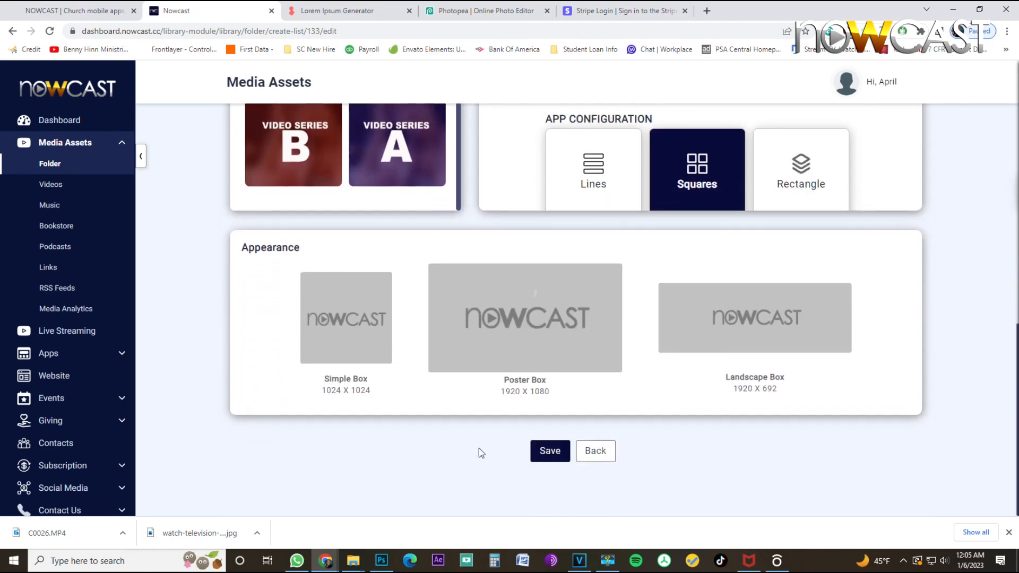
left_click(550, 450)
- Set the app configuration to Lines and check the series list in the content preview
scroll(263, 221, "up", 5)
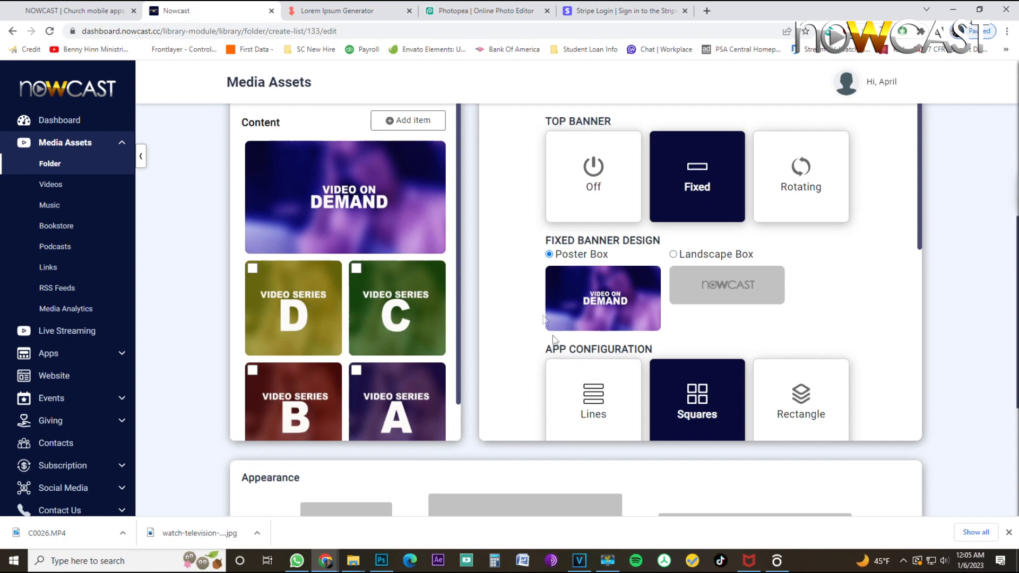
left_click(582, 379)
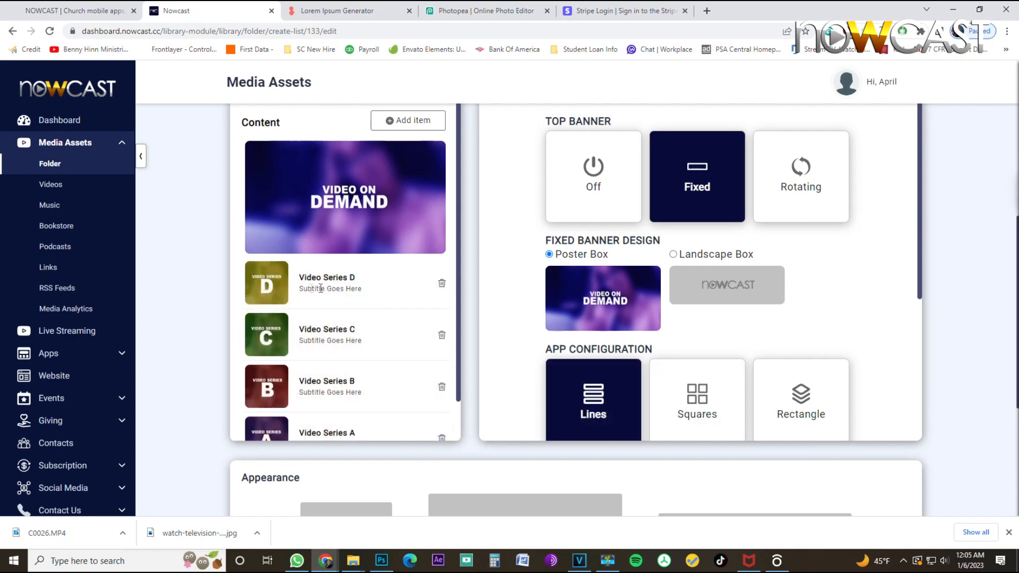
scroll(351, 312, "down", 1)
scroll(351, 312, "up", 1)
- Reorder the content list to Video Series A, C, B, D
left_click_drag(314, 338, 319, 284)
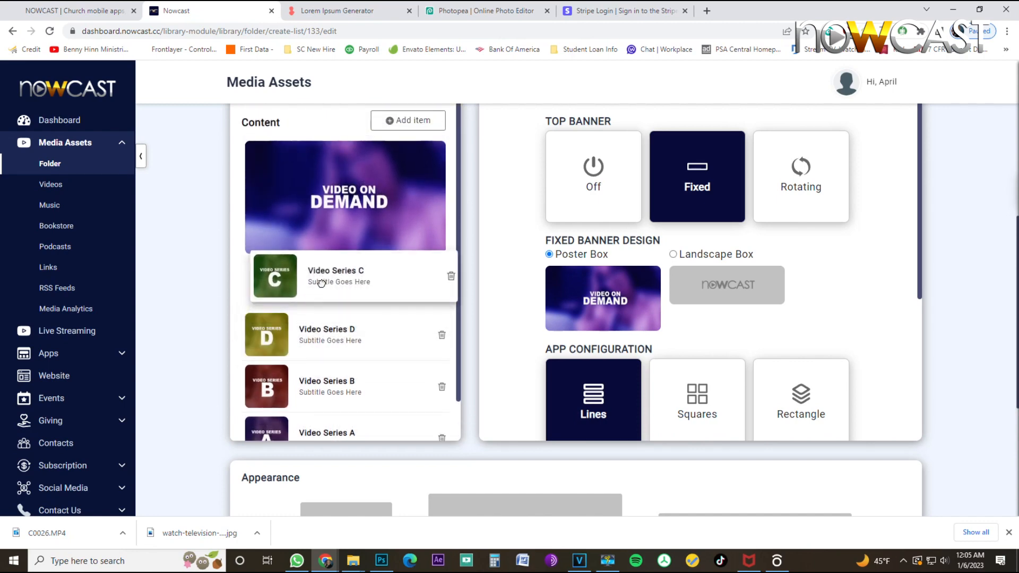
left_click_drag(321, 394, 330, 335)
left_click_drag(333, 439, 336, 287)
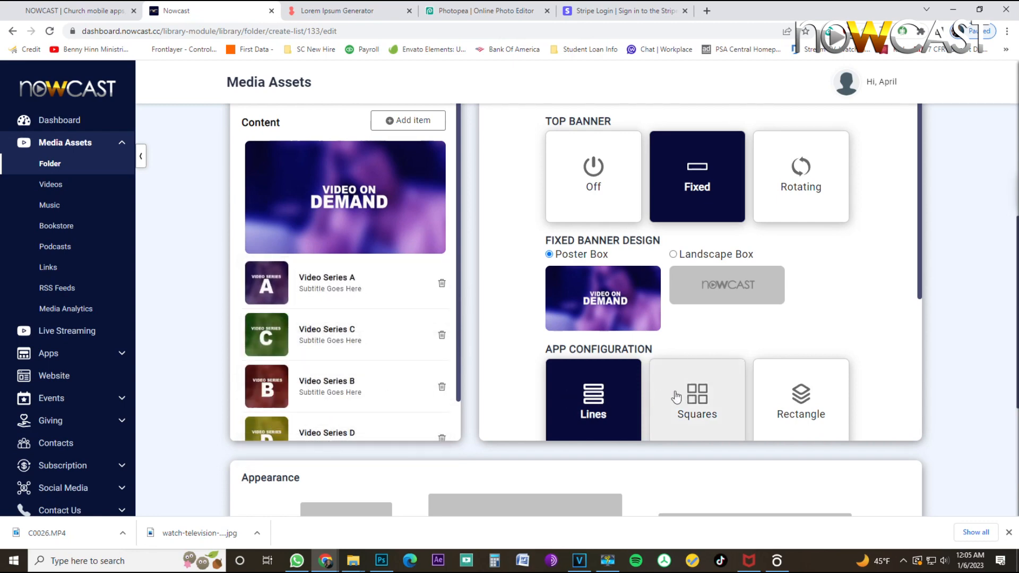
- Set the app configuration to Squares and move Video Series A to the last position in the content
left_click(695, 397)
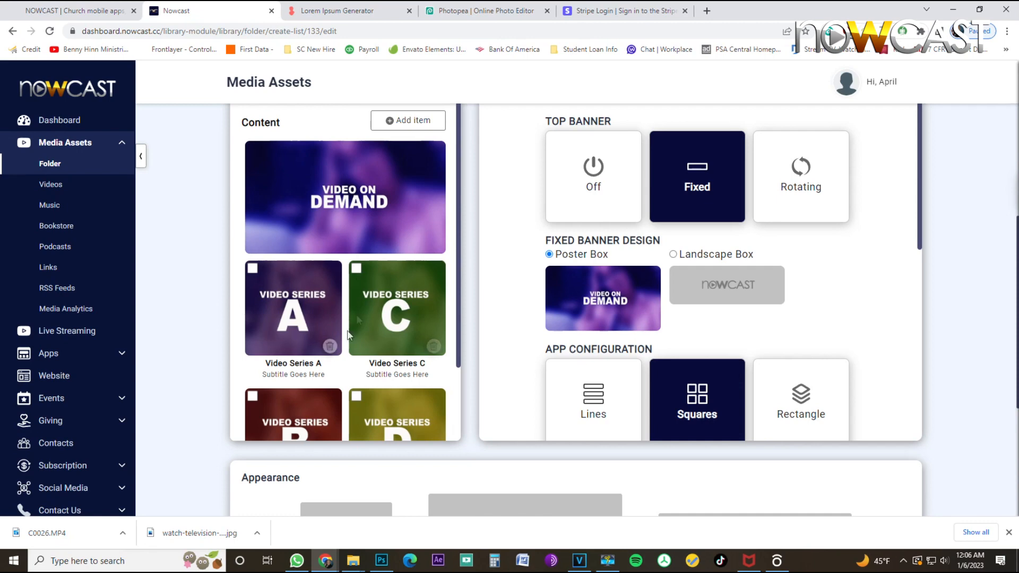
left_click_drag(337, 330, 406, 411)
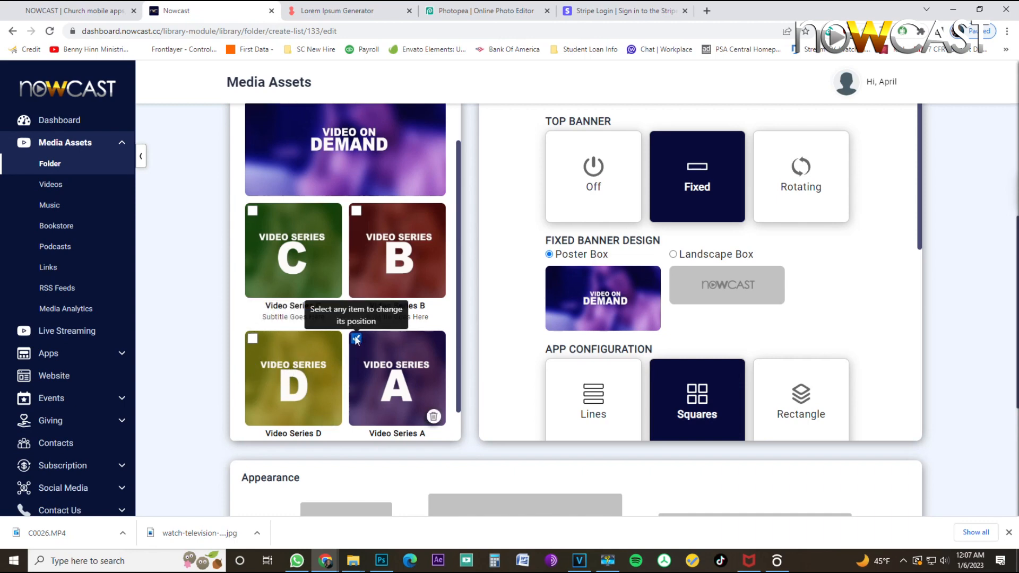
- Reorder the square tiles in the content preview to Video Series A, B, C, D
left_click(259, 340)
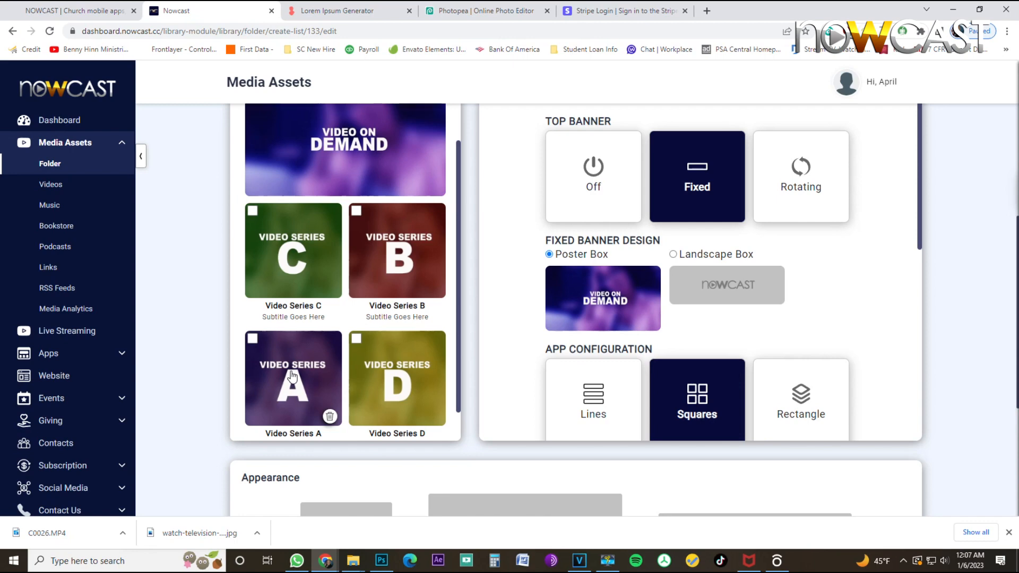
left_click(252, 338)
left_click(253, 210)
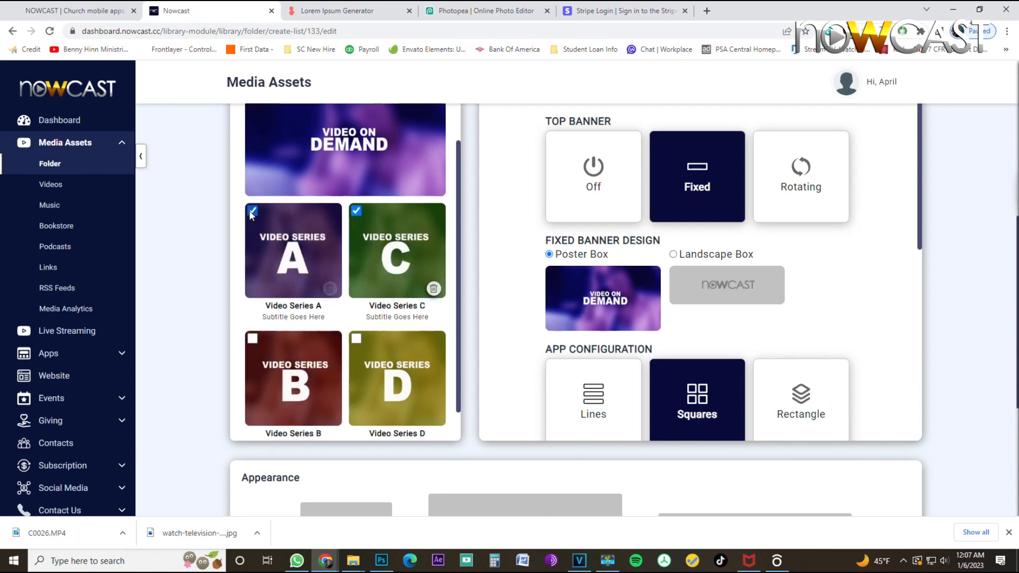
left_click(253, 338)
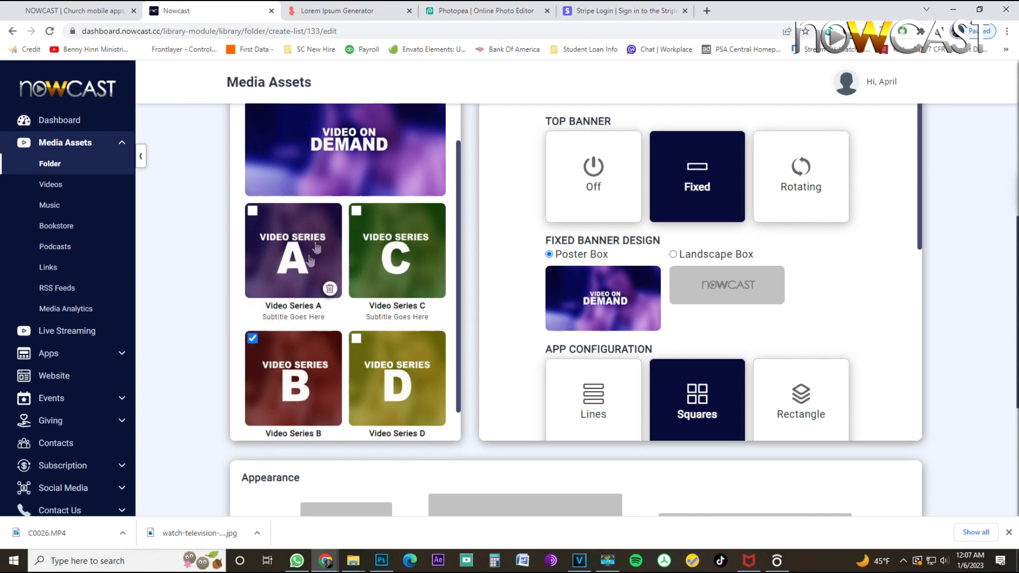
left_click(357, 211)
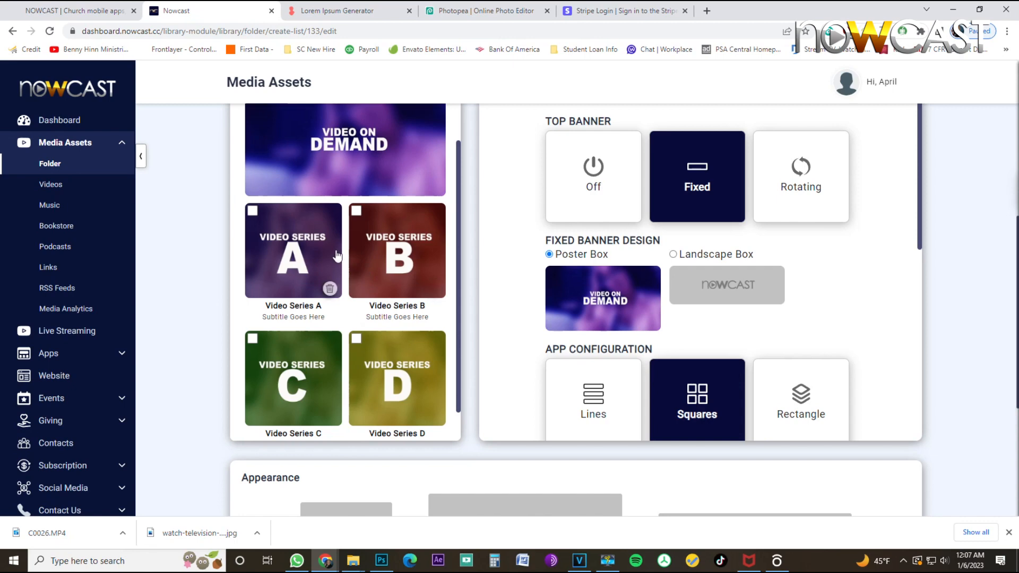
- Try the Rectangle app configuration, switch to Lines, and move Video Series C above Video Series B
left_click(808, 406)
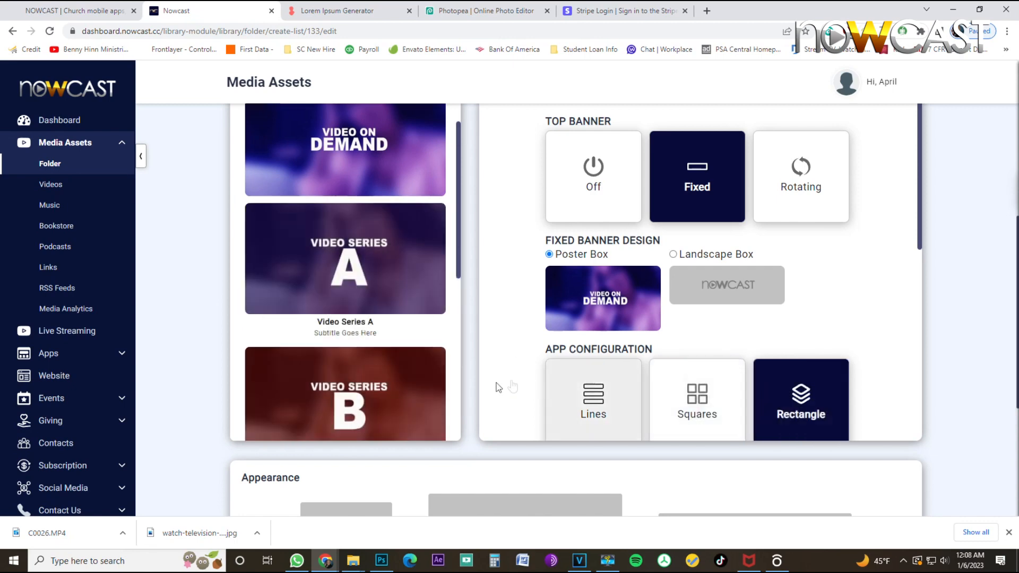
left_click(623, 402)
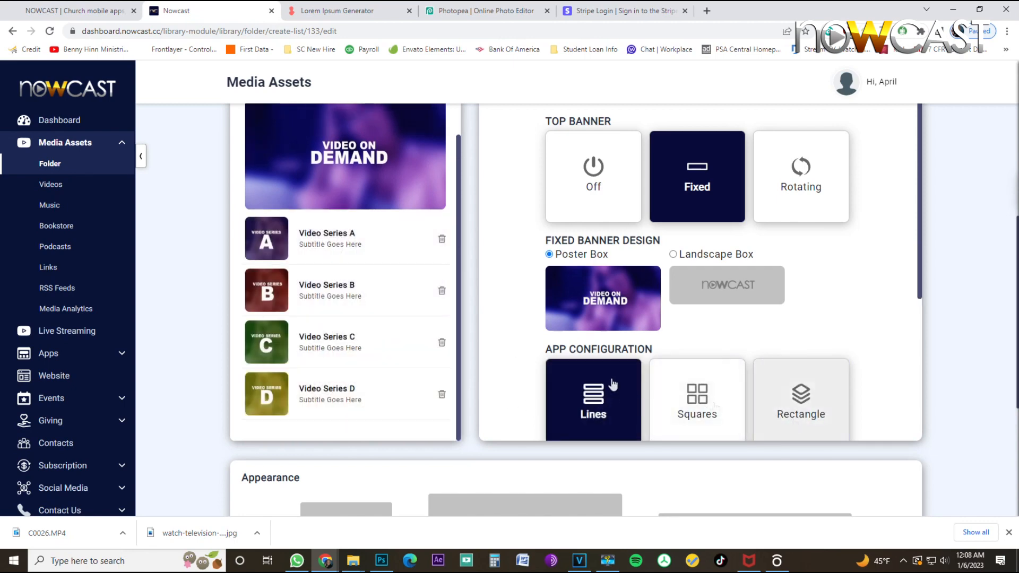
left_click_drag(339, 342, 340, 293)
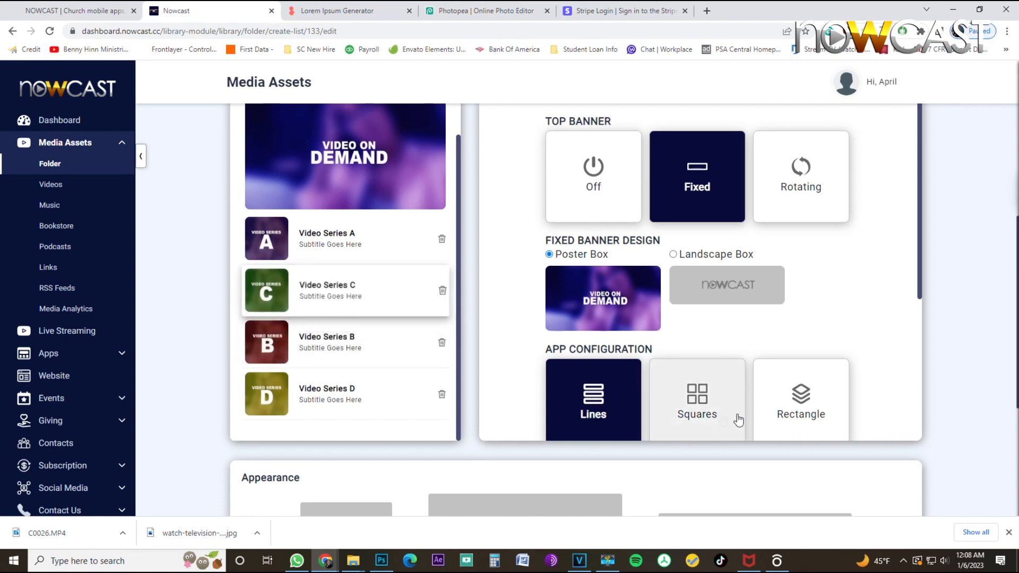
- Set the app configuration to Rectangle and move Video Series C above Video Series A
left_click(769, 414)
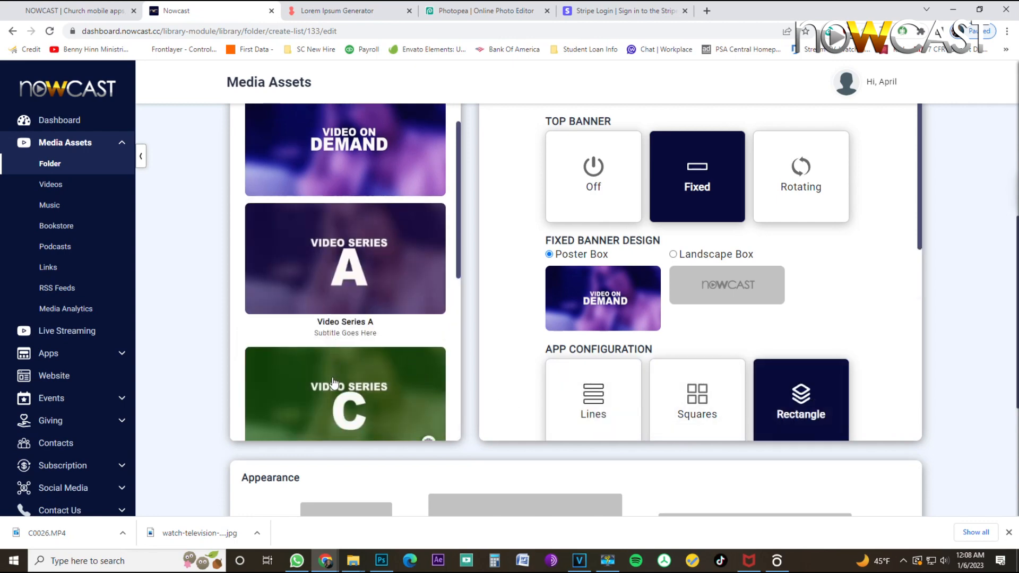
left_click_drag(333, 371, 354, 261)
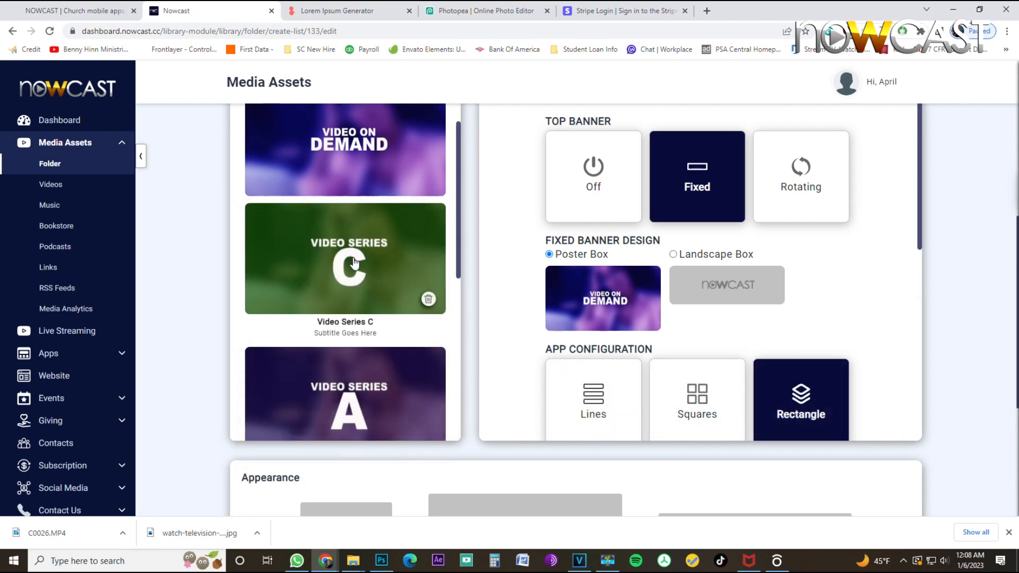
- Try the media titles options Overlay and Off on the rectangle tiles, and return to Below
scroll(712, 311, "down", 2)
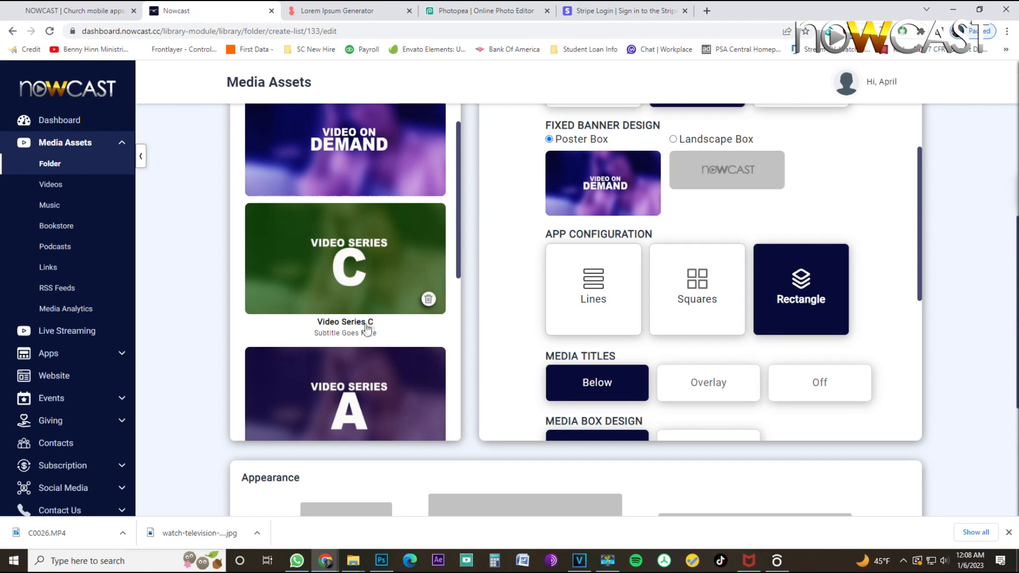
left_click(720, 389)
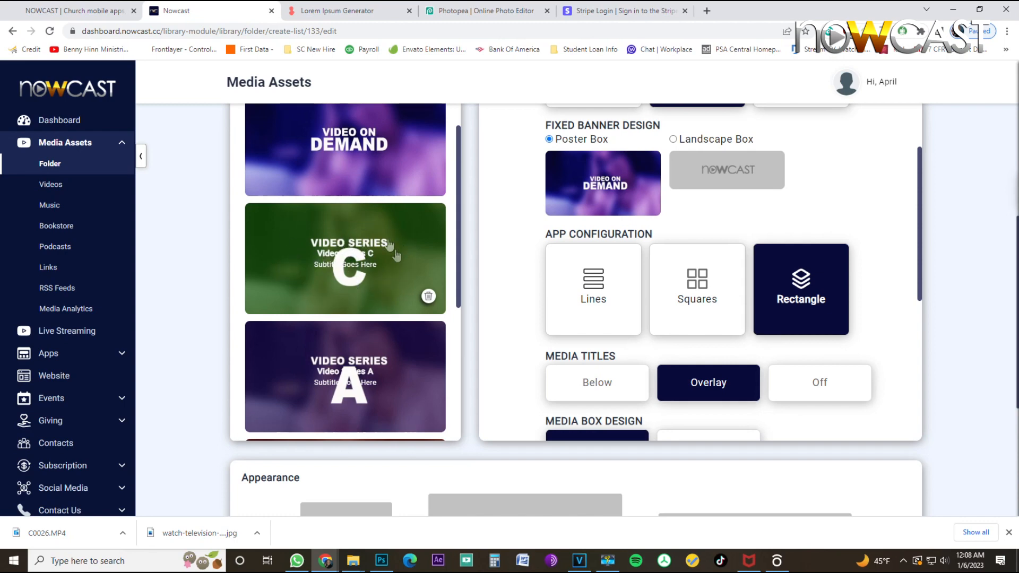
left_click(807, 386)
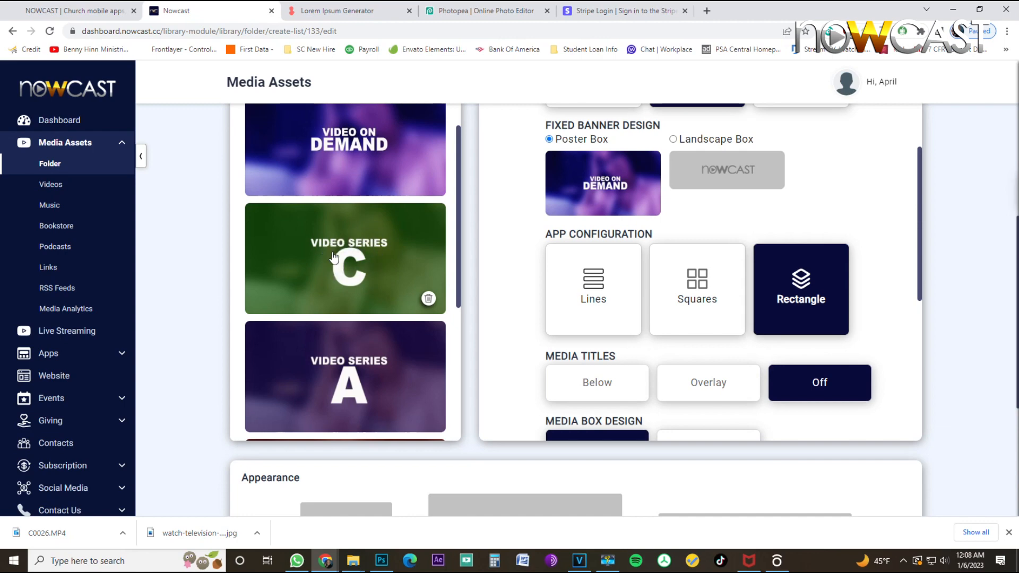
left_click(564, 378)
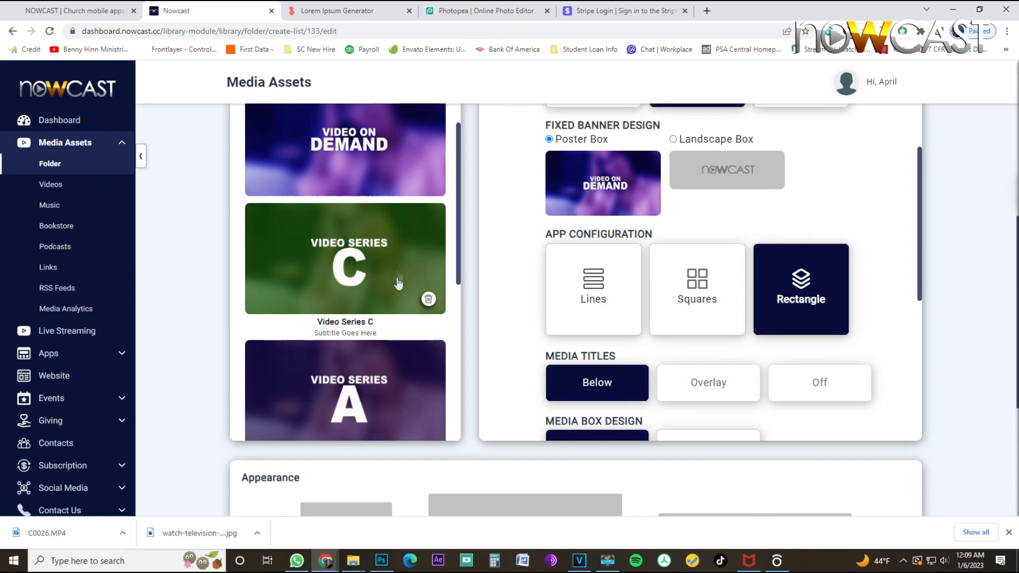
- Set the media box design to Landscape Box and turn the media titles off
scroll(587, 323, "down", 2)
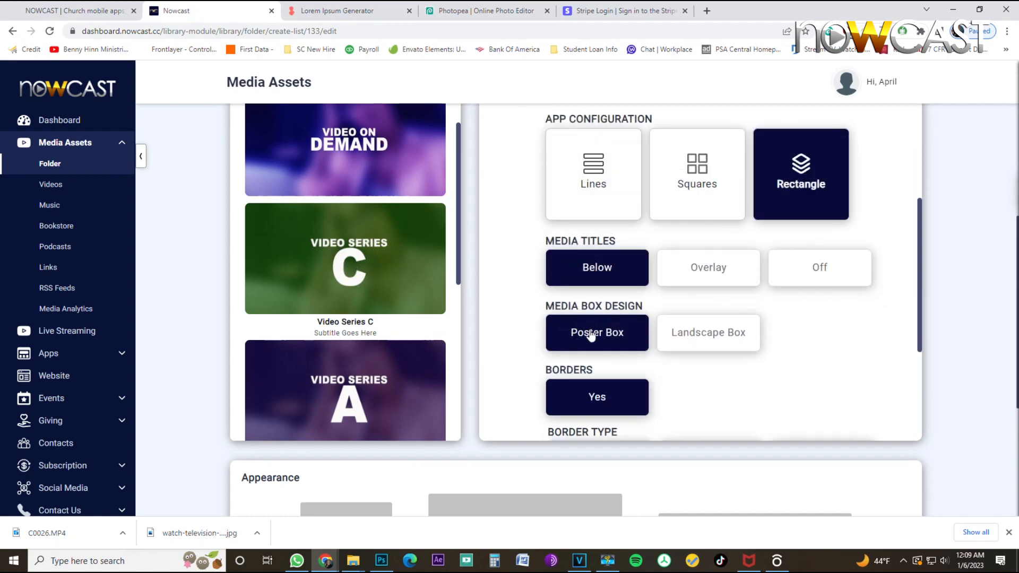
left_click(682, 333)
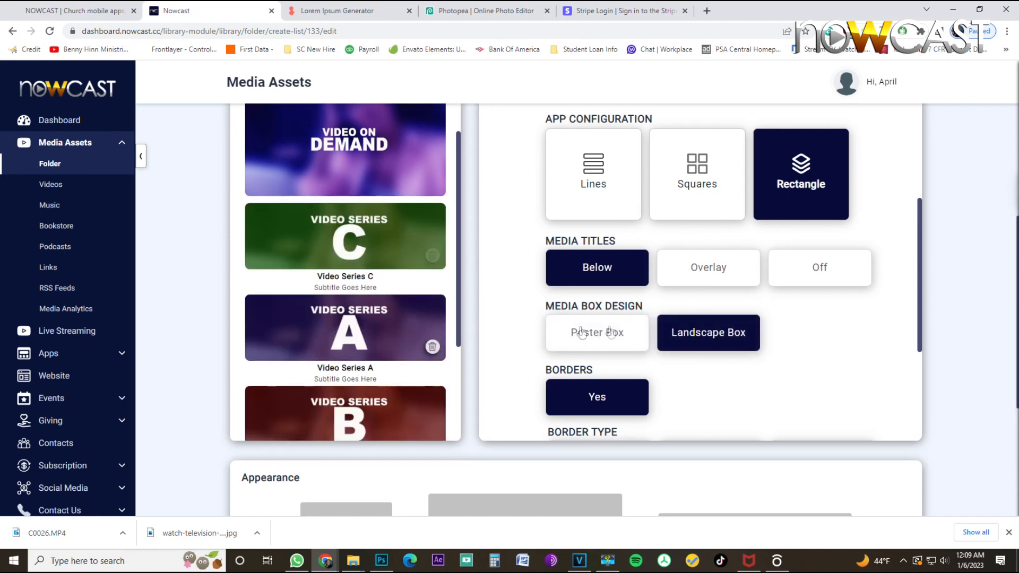
left_click(778, 276)
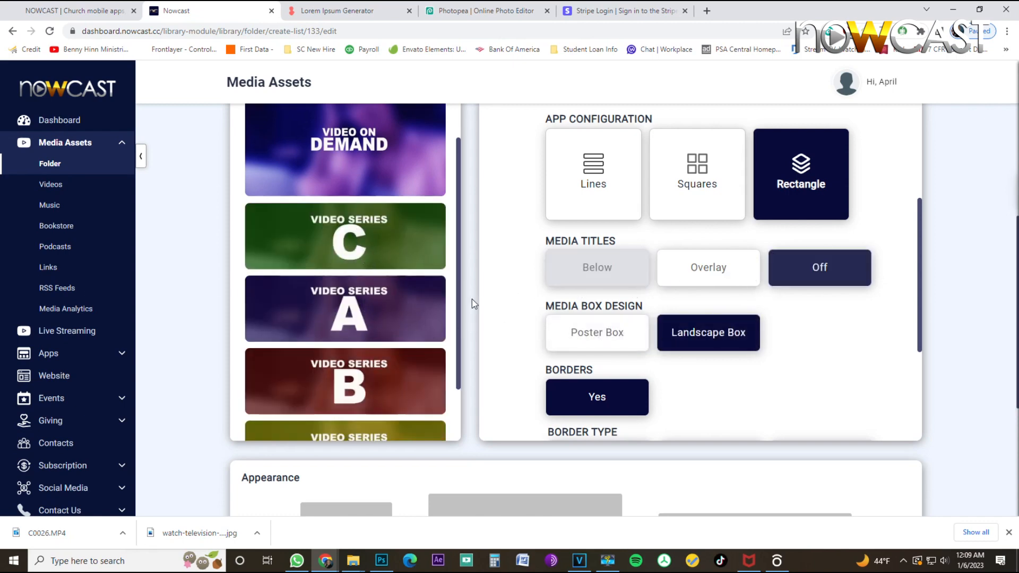
scroll(676, 362, "down", 1)
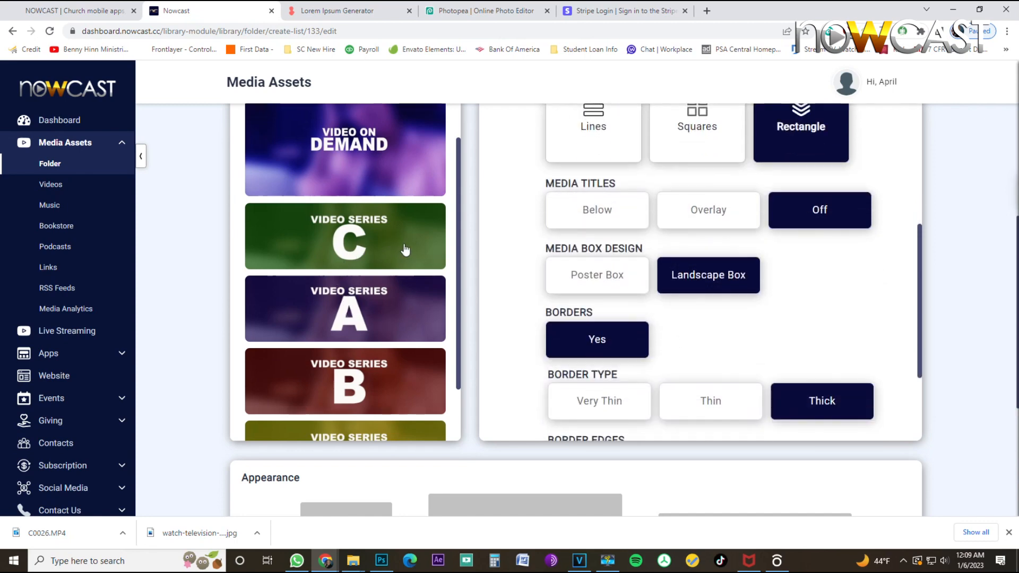
scroll(366, 281, "up", 1)
scroll(366, 282, "down", 1)
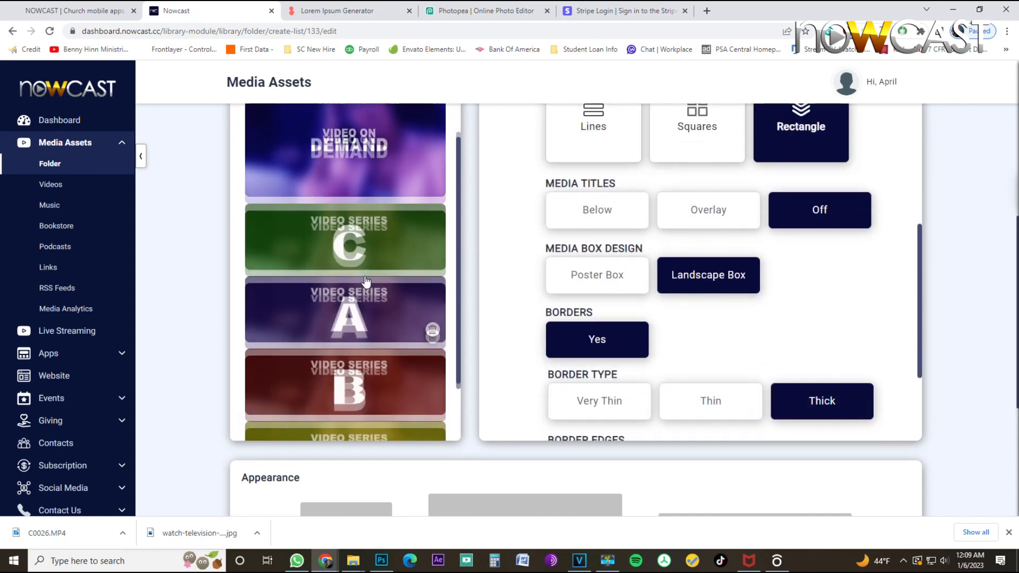
- Turn the borders off, check the series tiles in the content preview, and turn the borders back on
left_click(606, 338)
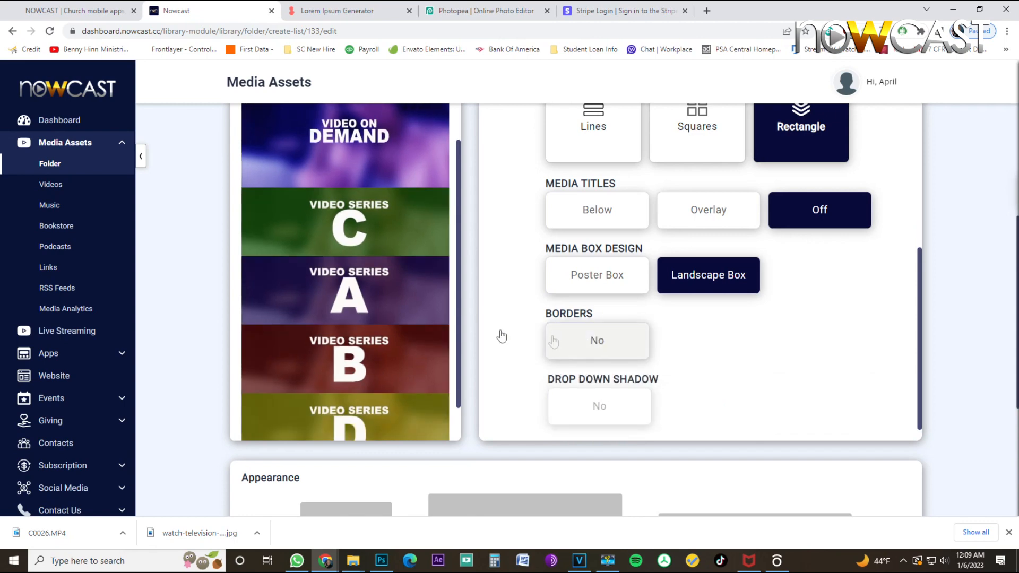
scroll(371, 318, "up", 1)
scroll(365, 306, "down", 1)
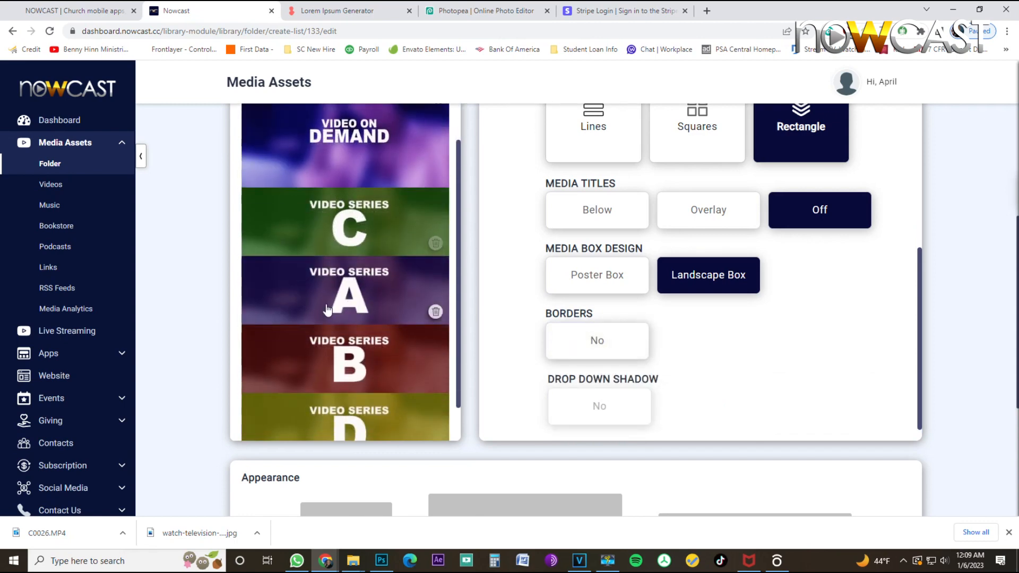
scroll(334, 276, "down", 1)
scroll(327, 311, "up", 1)
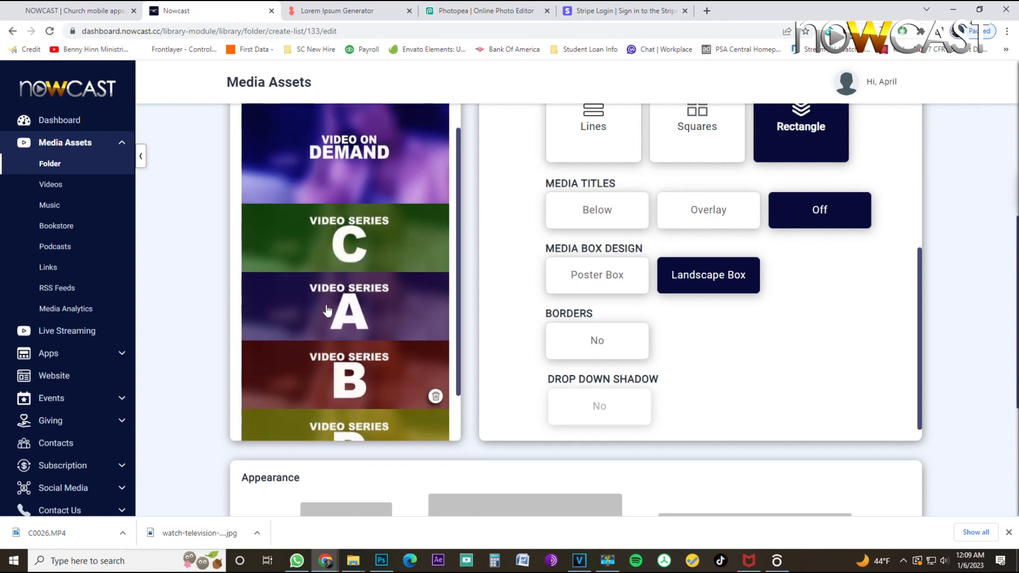
left_click(594, 340)
mouse_move(438, 313)
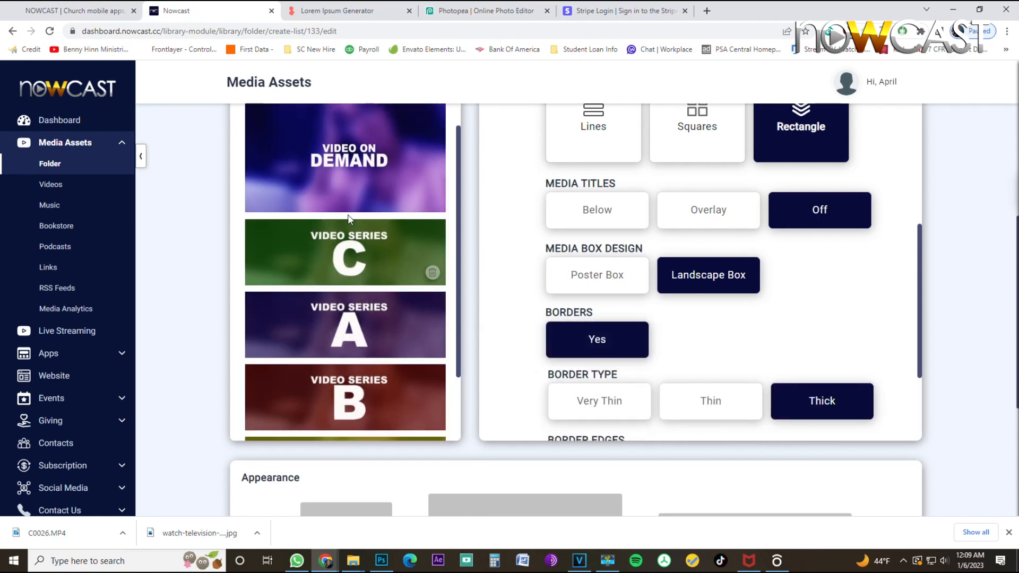
- Try the Very Thin and Thin border types on the tiles, and return to Thick
left_click(607, 397)
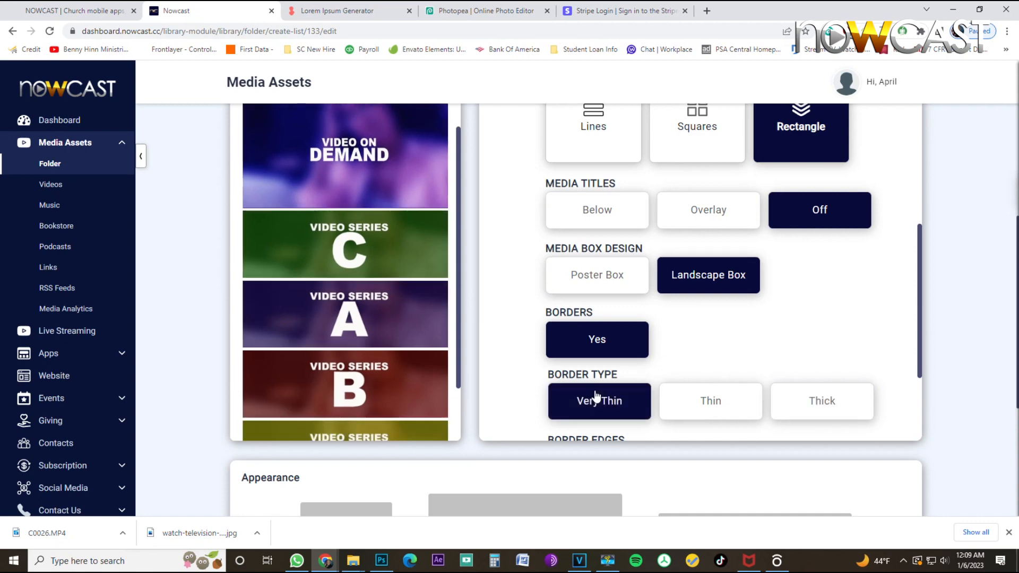
left_click(697, 404)
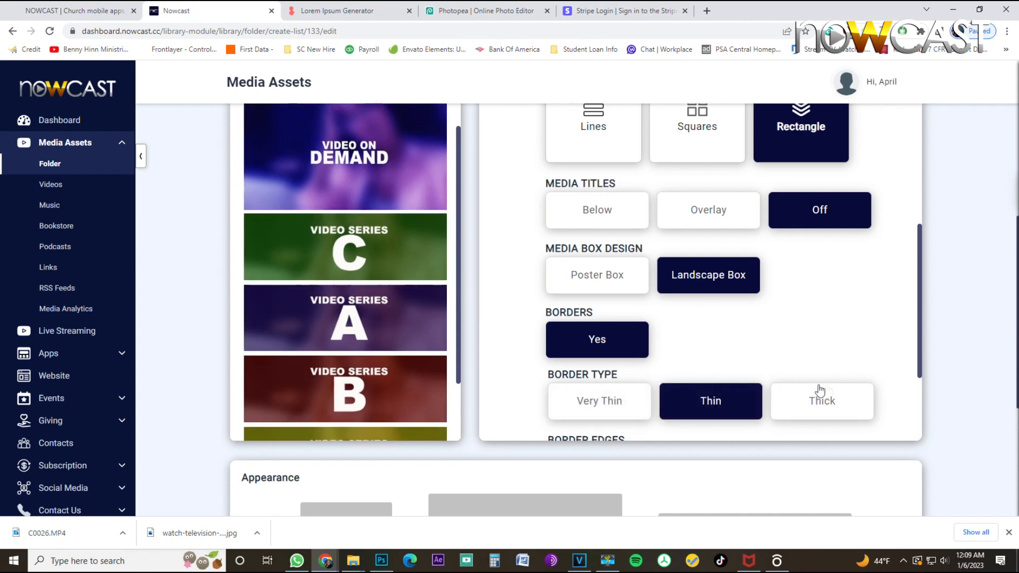
left_click(819, 401)
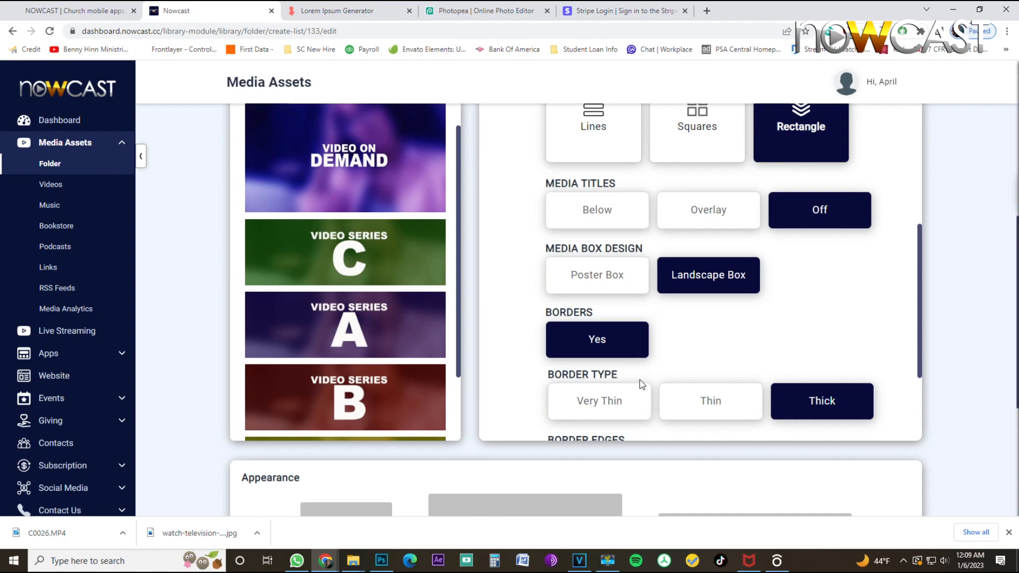
- Set the border edges to Curve, enable the drop down shadow, and check the tiles in the content preview
scroll(639, 380, "down", 2)
mouse_move(432, 227)
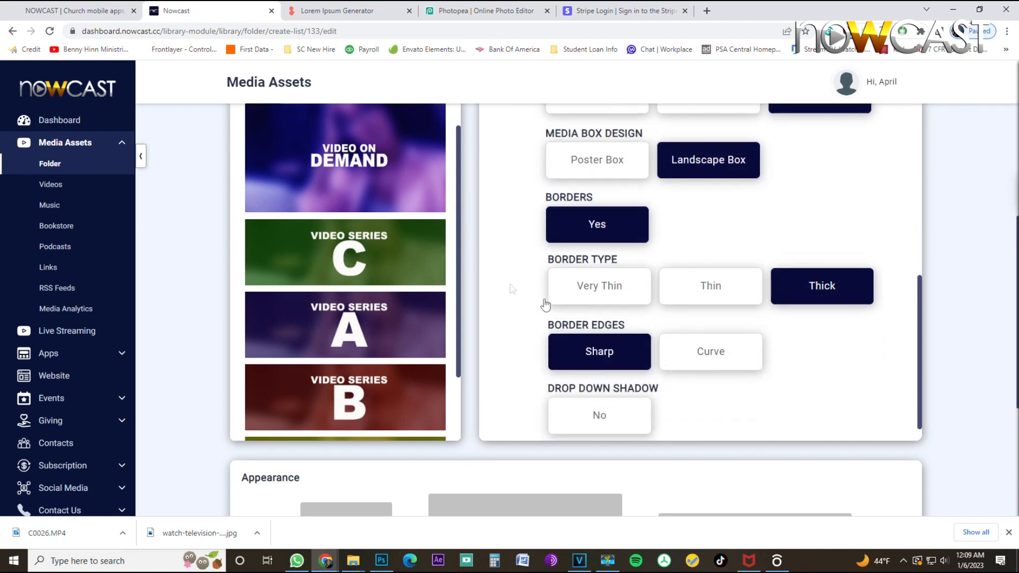
left_click(710, 351)
left_click(590, 407)
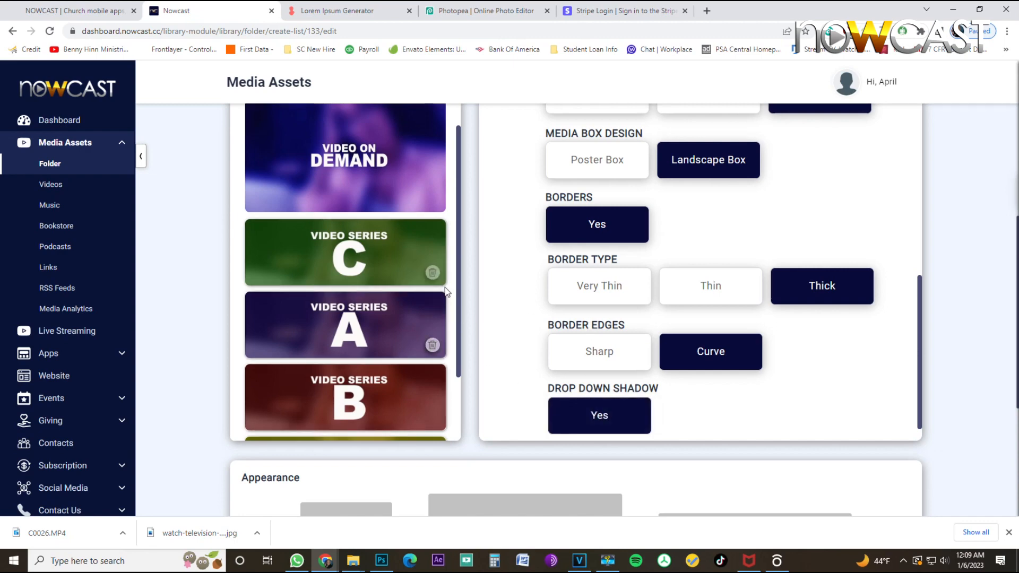
scroll(376, 270, "up", 2)
scroll(376, 270, "down", 3)
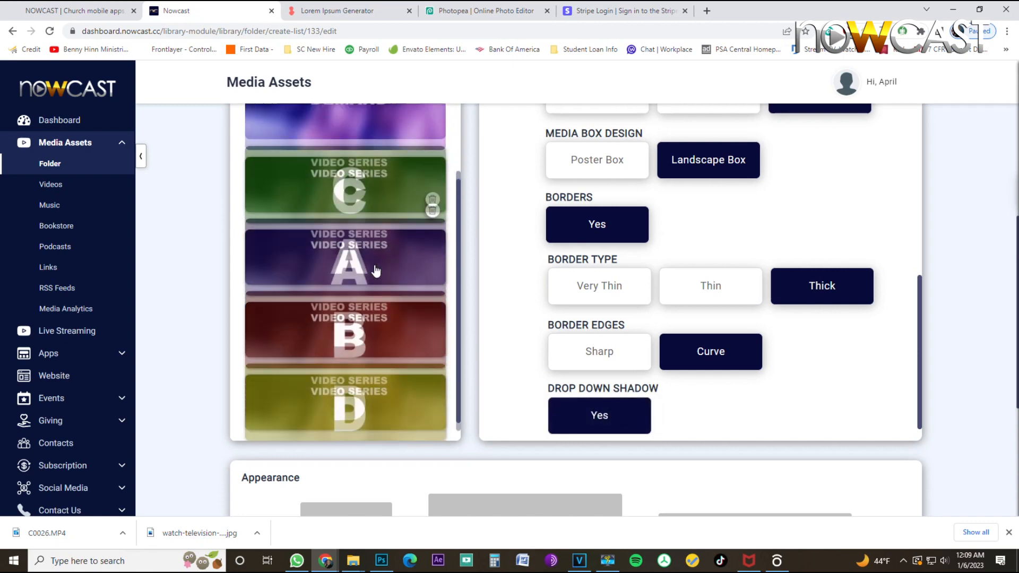
scroll(375, 270, "up", 4)
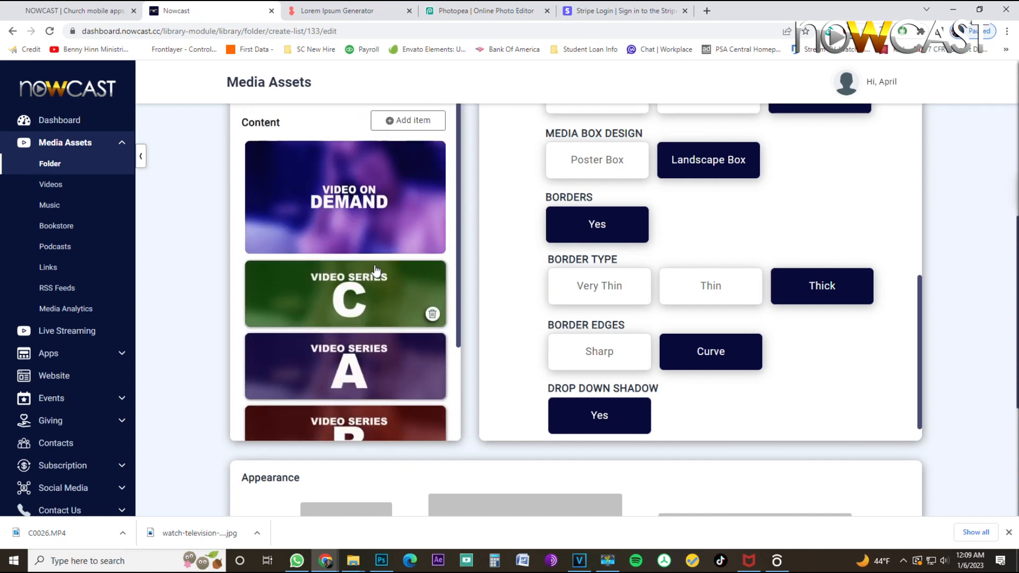
- Reorder the rectangle tiles in the content preview to Video Series A, B, C, D
scroll(374, 270, "down", 2)
left_click_drag(345, 325, 350, 255)
left_click_drag(431, 399, 357, 340)
scroll(356, 340, "down", 2)
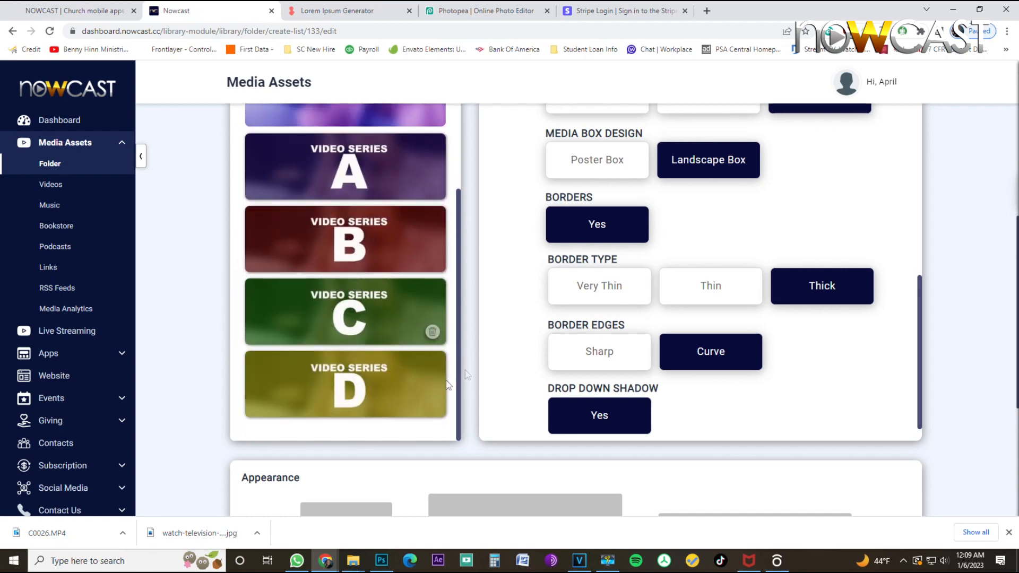
- Save the folder with its updated layout and series order, and review the content preview
scroll(464, 398, "down", 4)
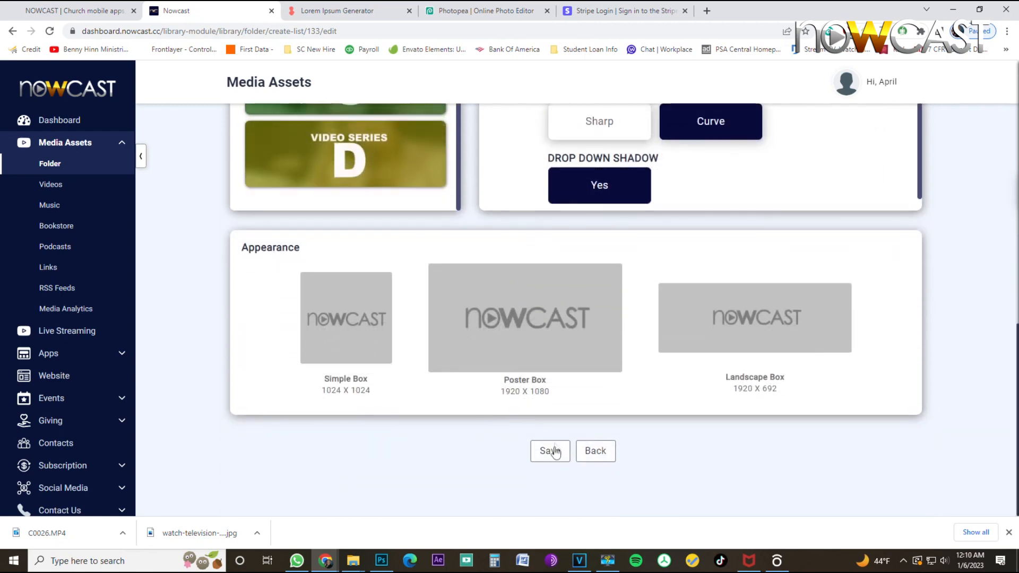
left_click(555, 452)
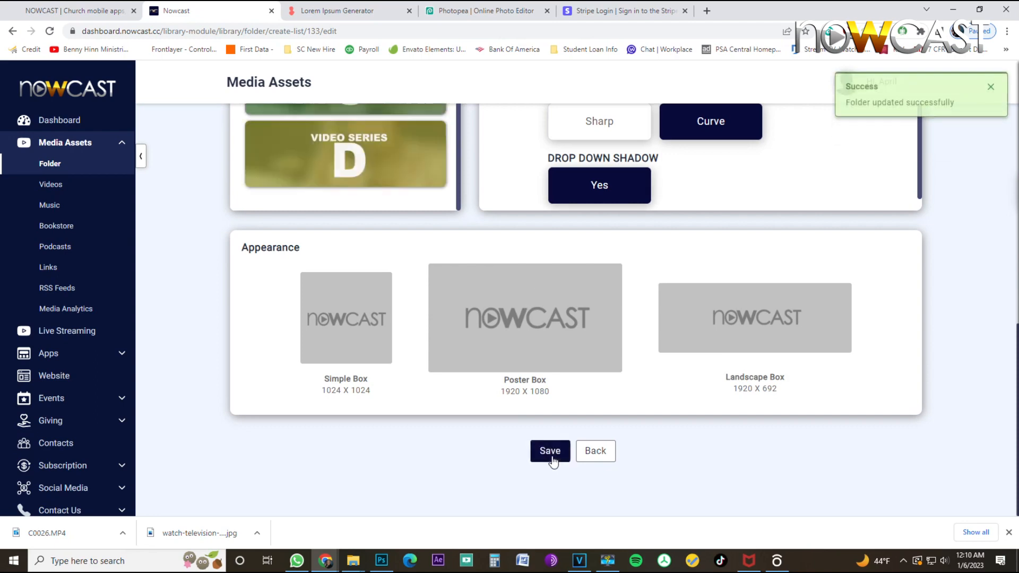
scroll(473, 209, "up", 2)
scroll(473, 205, "up", 4)
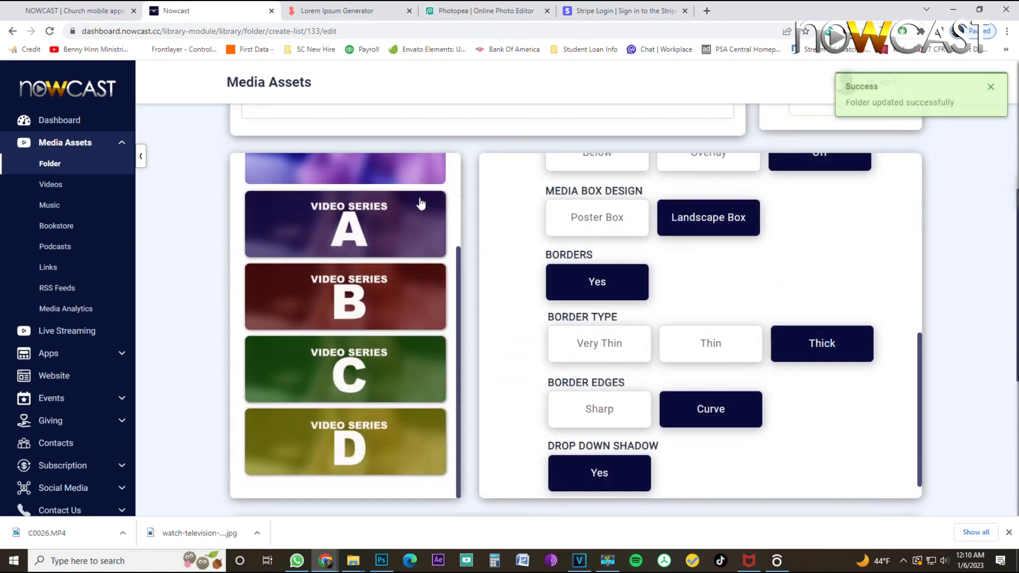
scroll(421, 200, "up", 3)
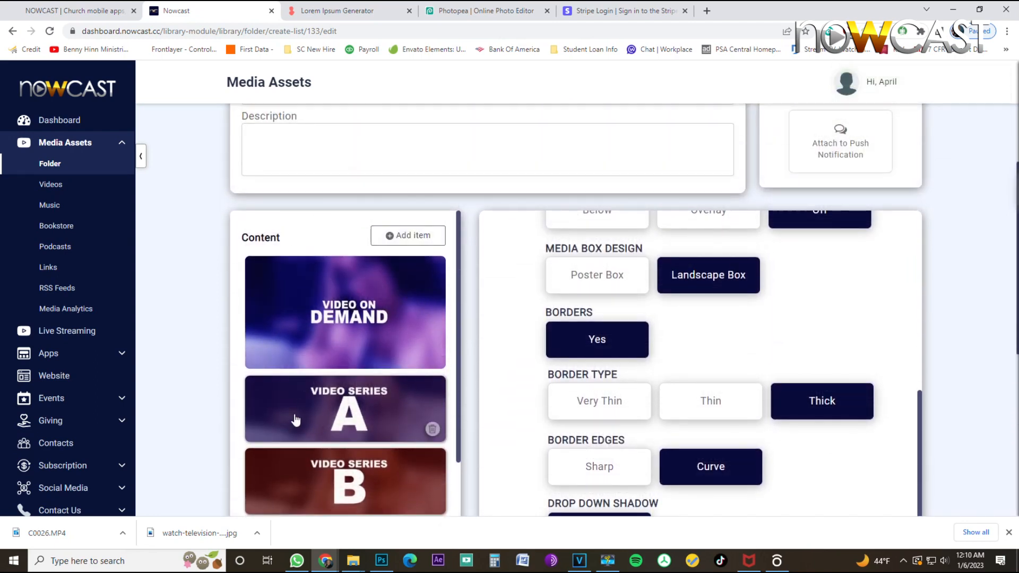
scroll(295, 419, "down", 2)
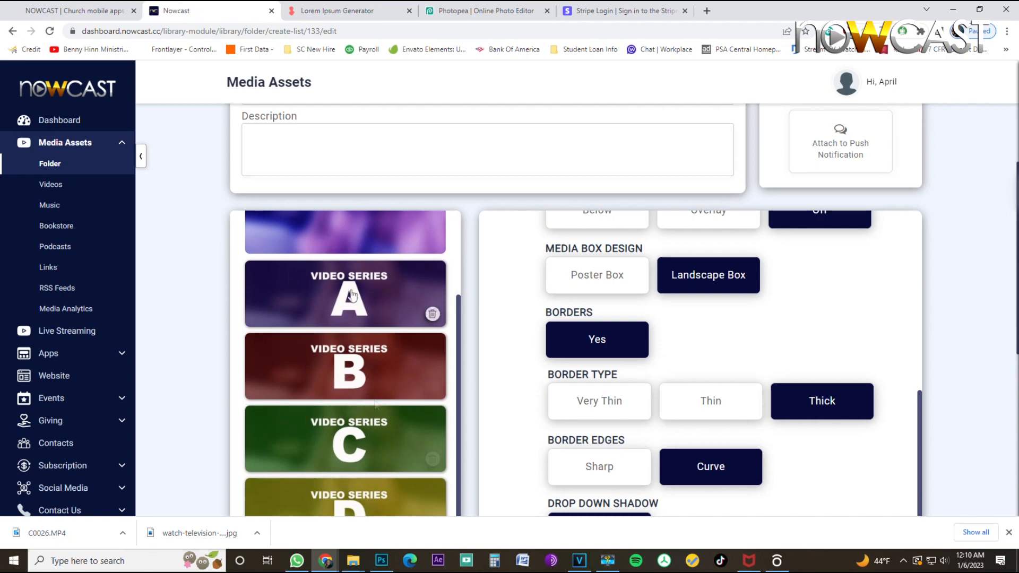
- Upload the VOD PNG as the folder's Simple Box appearance image, cropped to a square around the "Video On Demand" title
scroll(318, 371, "down", 4)
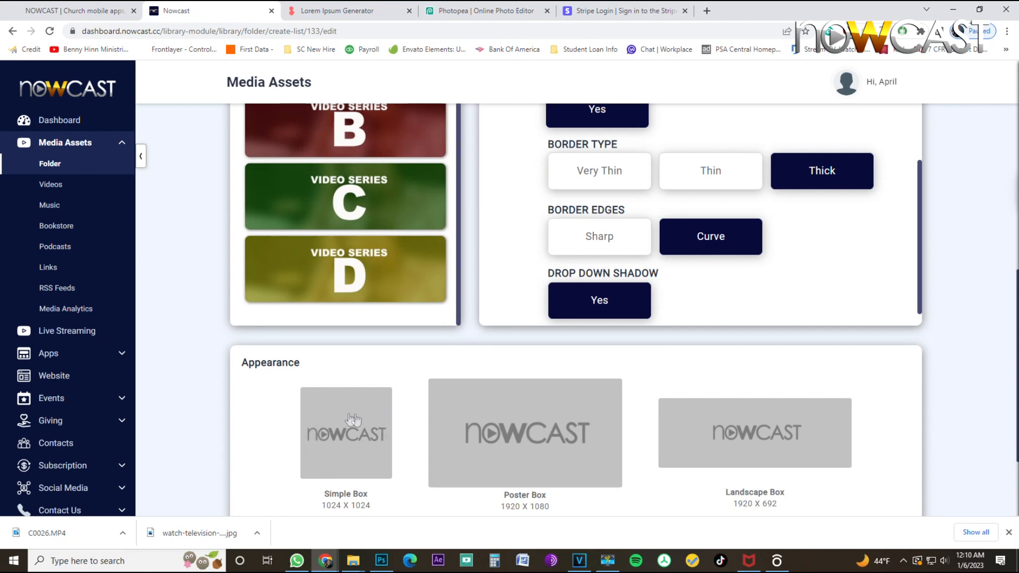
left_click(327, 429)
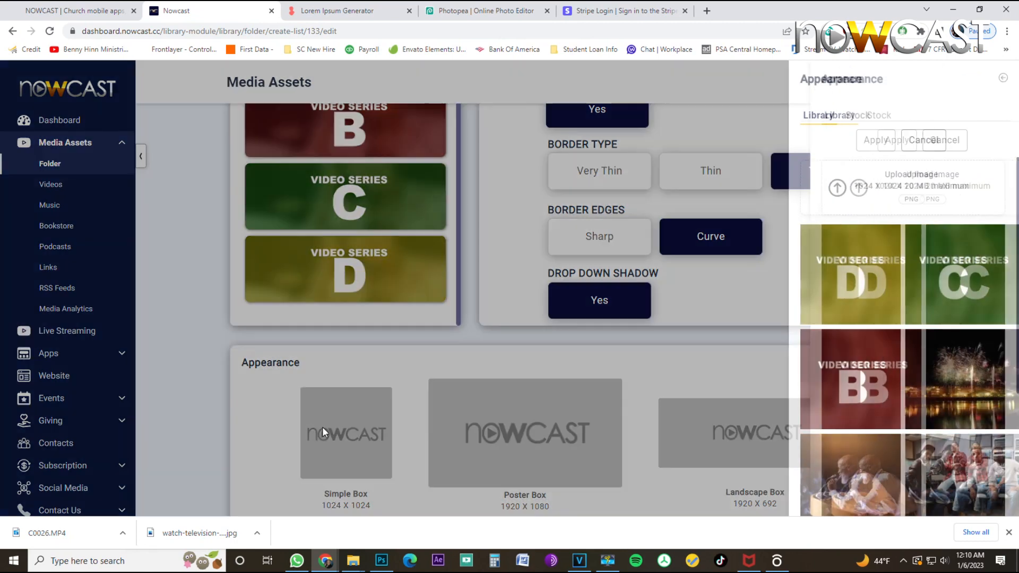
left_click(868, 190)
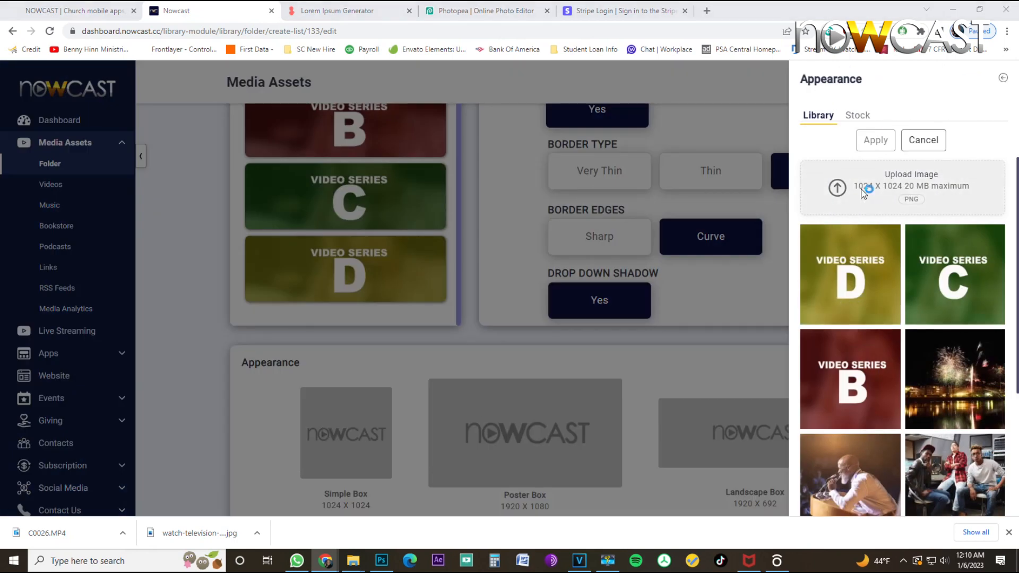
left_click(201, 92)
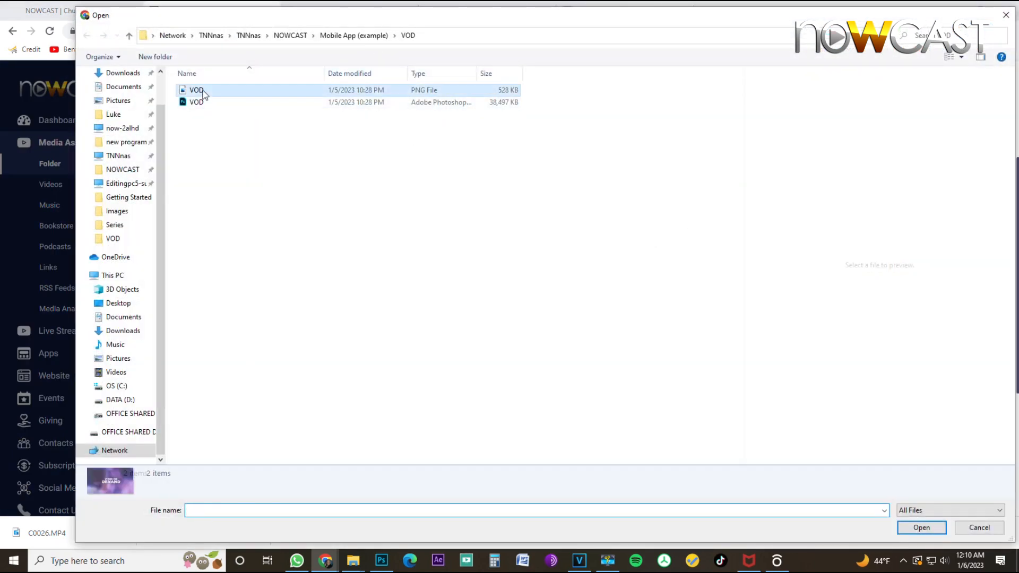
double_click(202, 91)
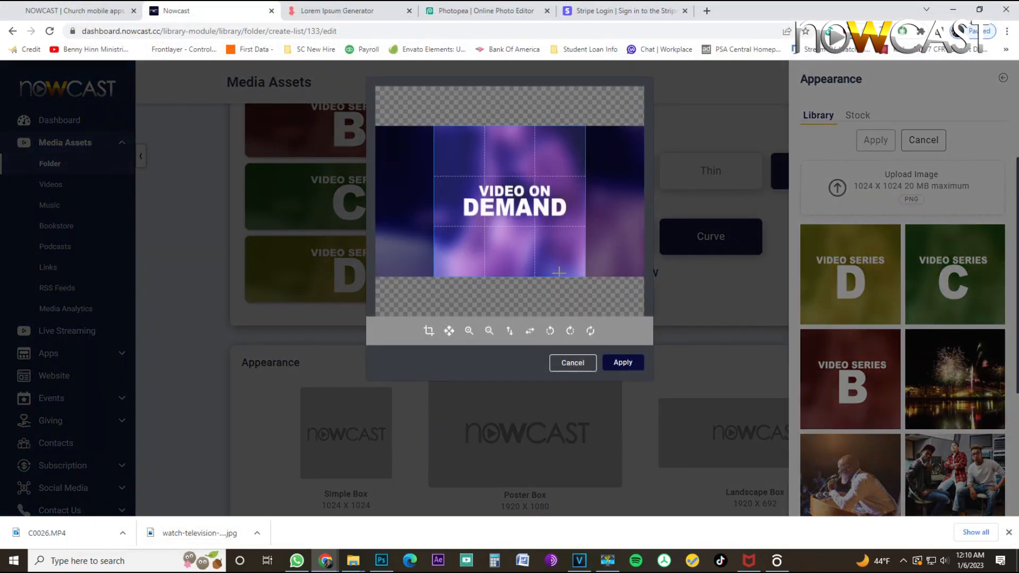
left_click_drag(545, 247, 546, 247)
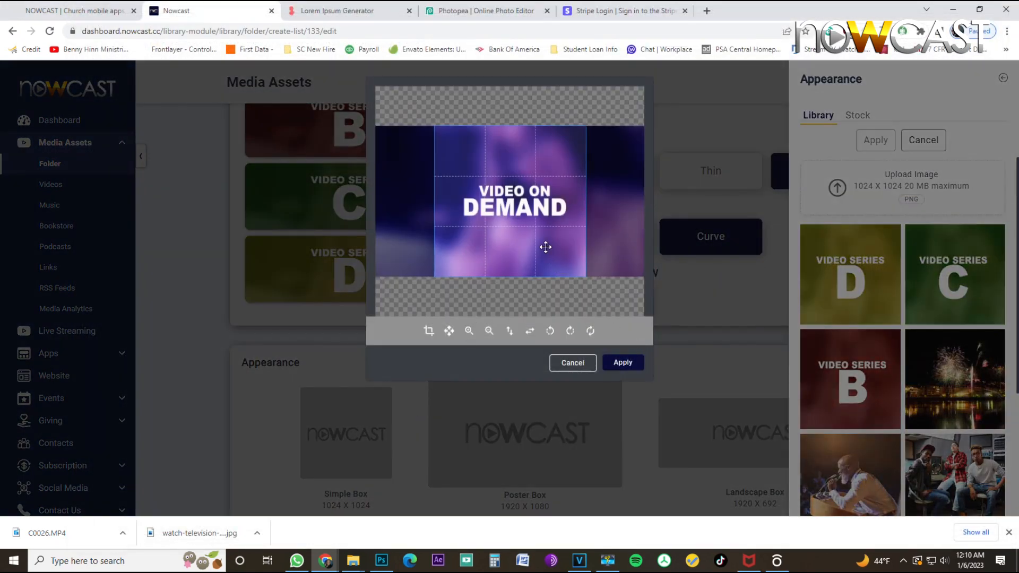
left_click(613, 374)
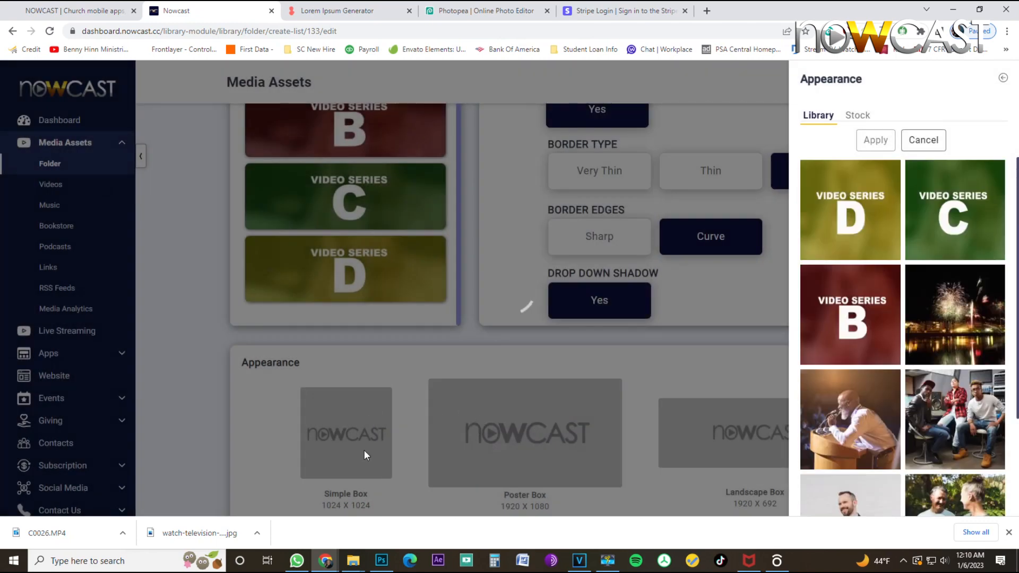
mouse_move(829, 287)
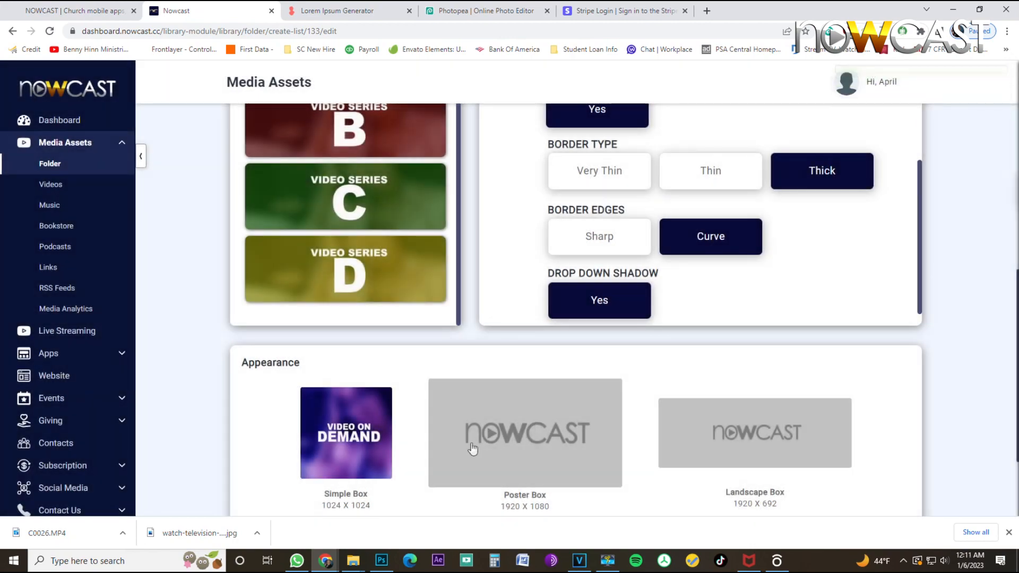
- Set the folder's Poster Box and Landscape Box appearance images to the "Video On Demand" artwork from the VOD PNG
left_click(482, 442)
mouse_move(861, 243)
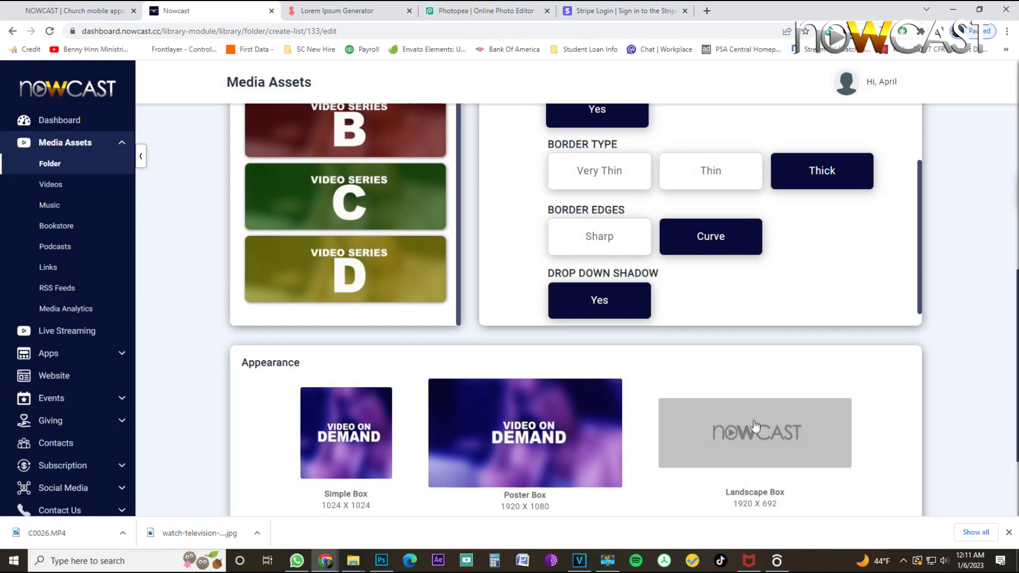
left_click(755, 426)
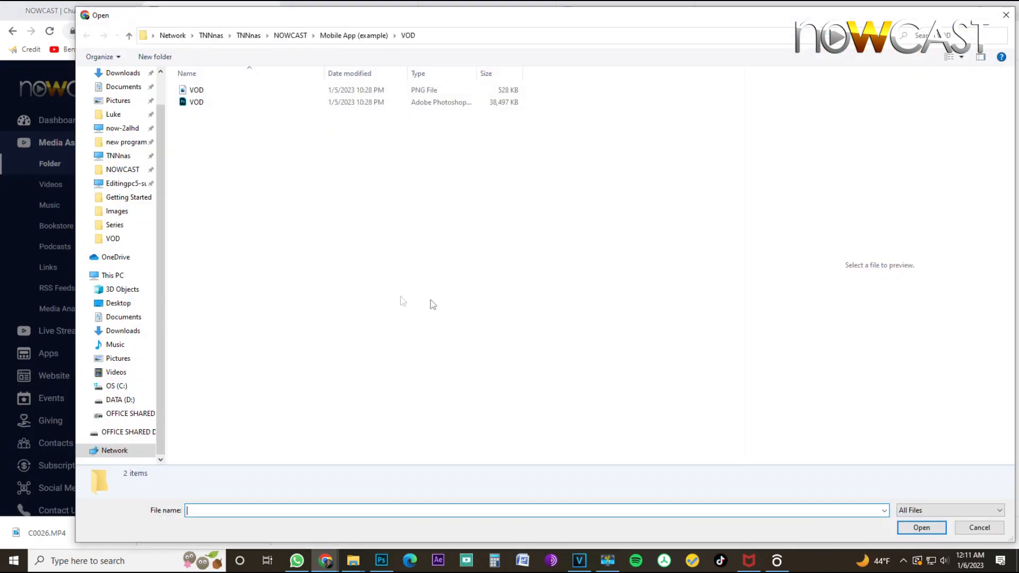
double_click(218, 93)
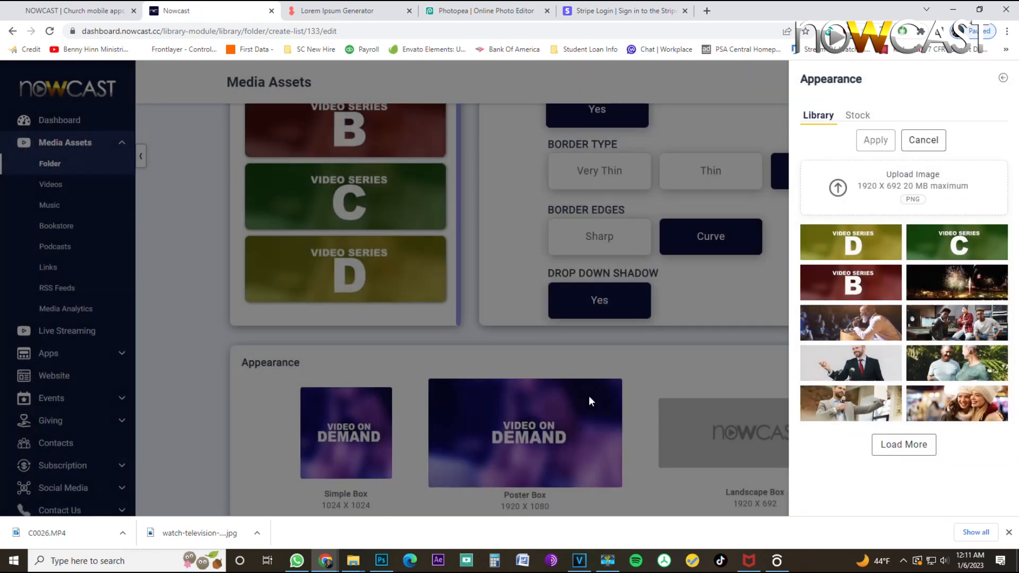
mouse_move(842, 241)
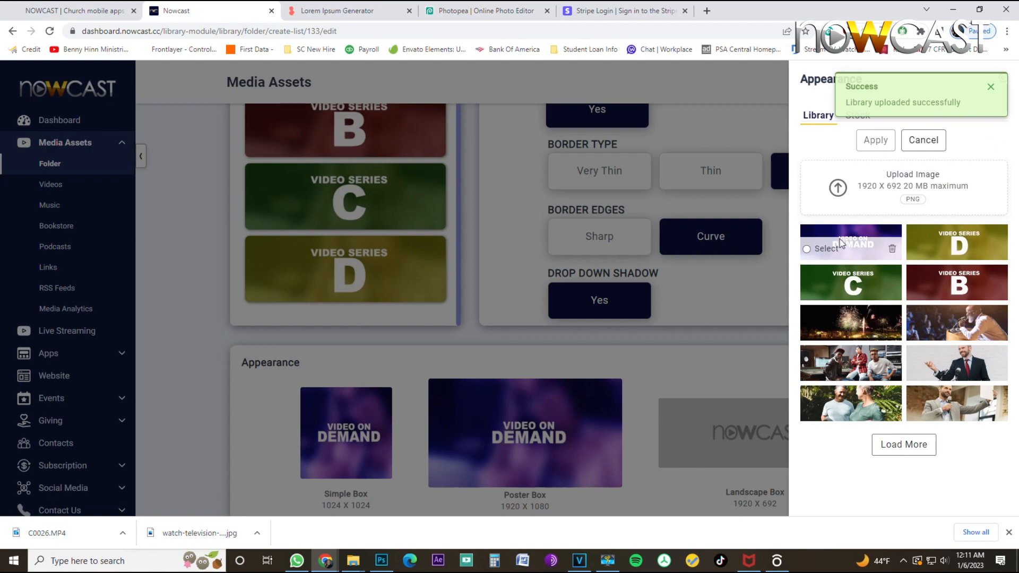
left_click(845, 233)
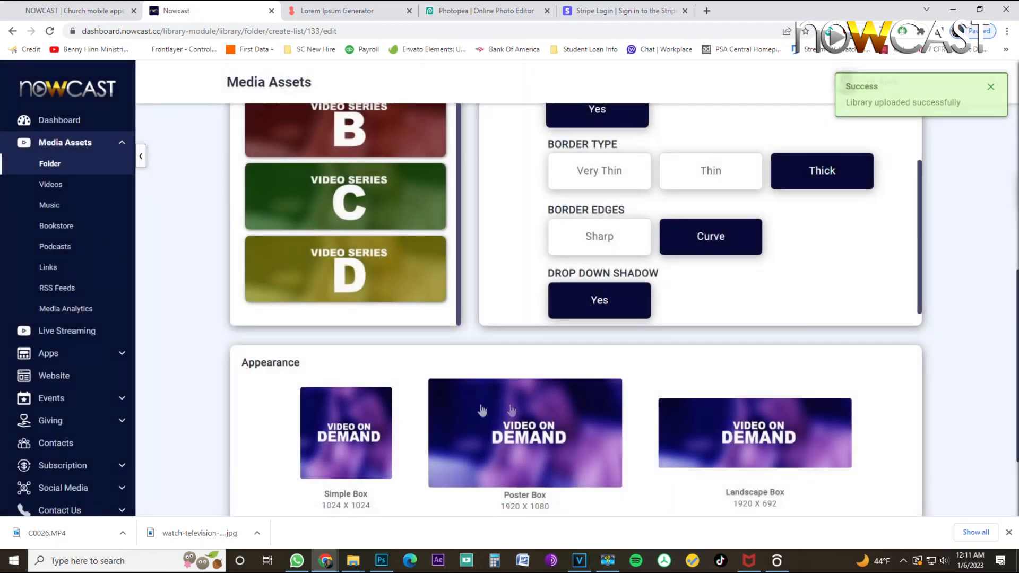
- Save the folder with its new appearance images, and look over the banner and series tiles in the content preview
scroll(243, 417, "down", 2)
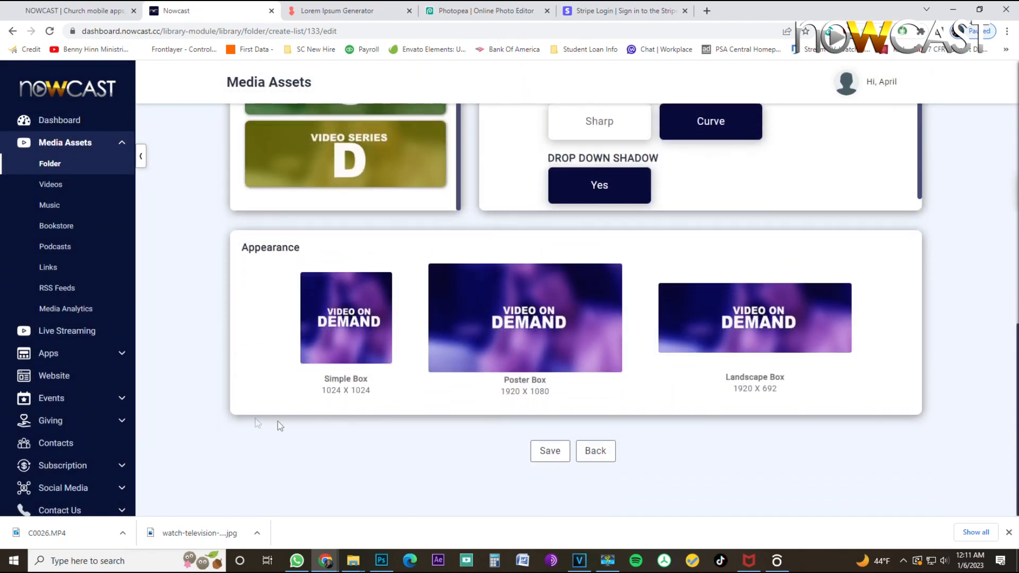
left_click(543, 444)
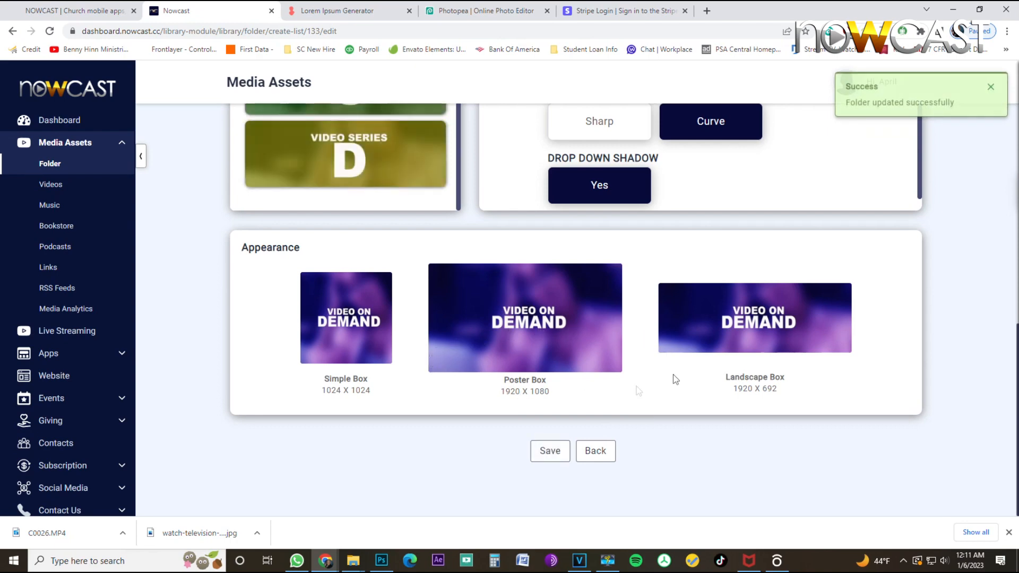
scroll(387, 346, "up", 4)
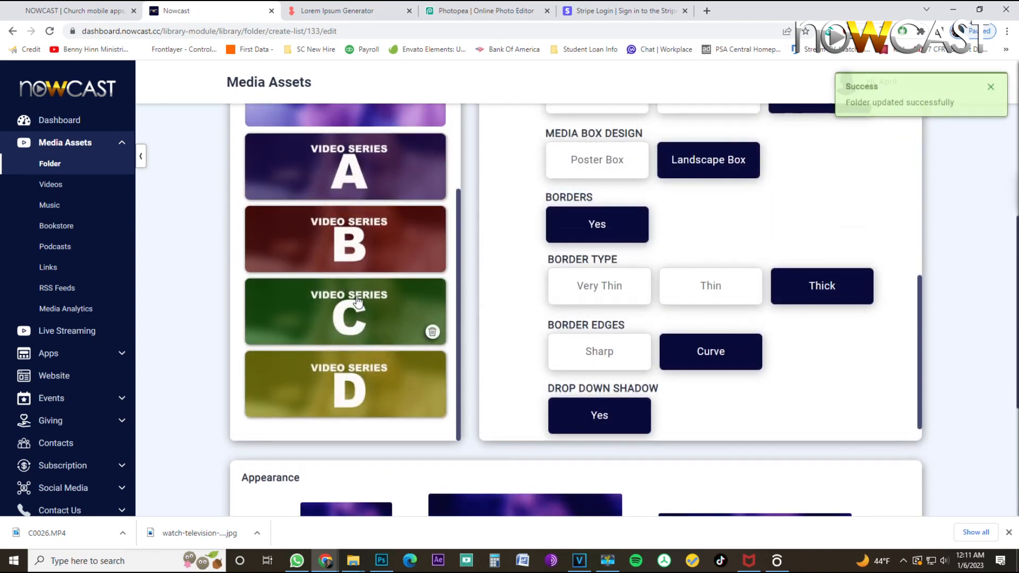
scroll(358, 301, "up", 2)
scroll(357, 301, "up", 1)
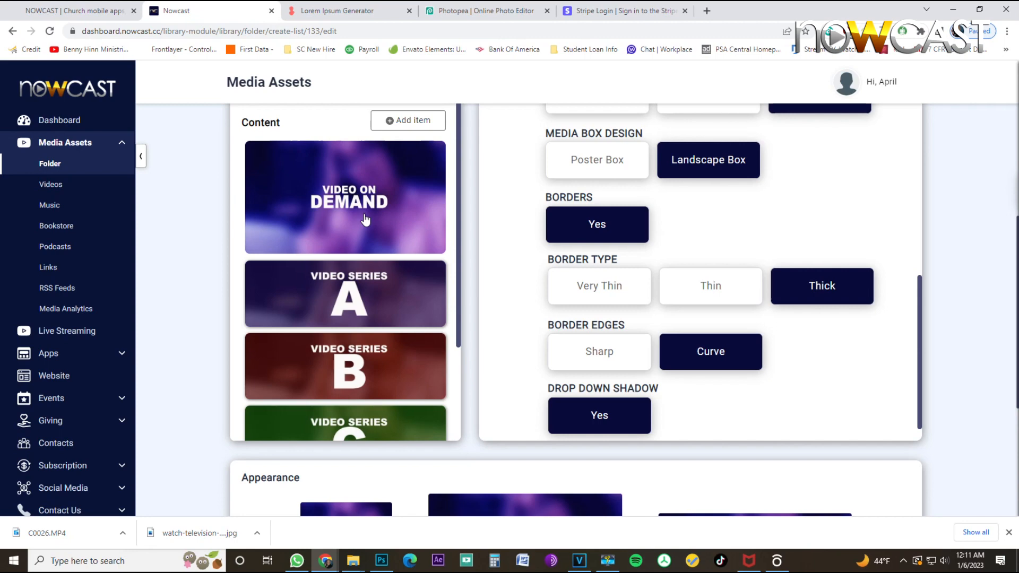
scroll(365, 219, "down", 3)
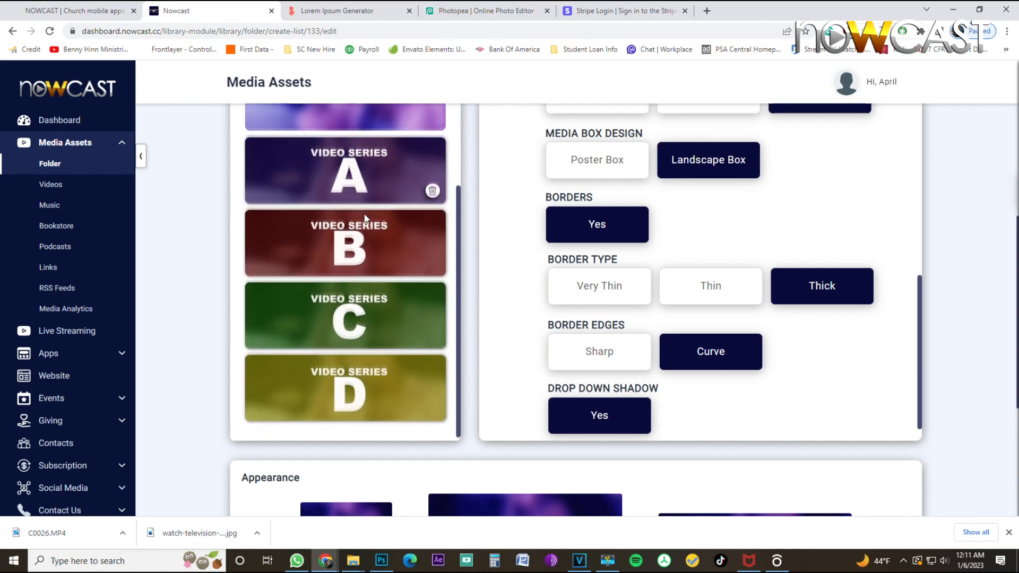